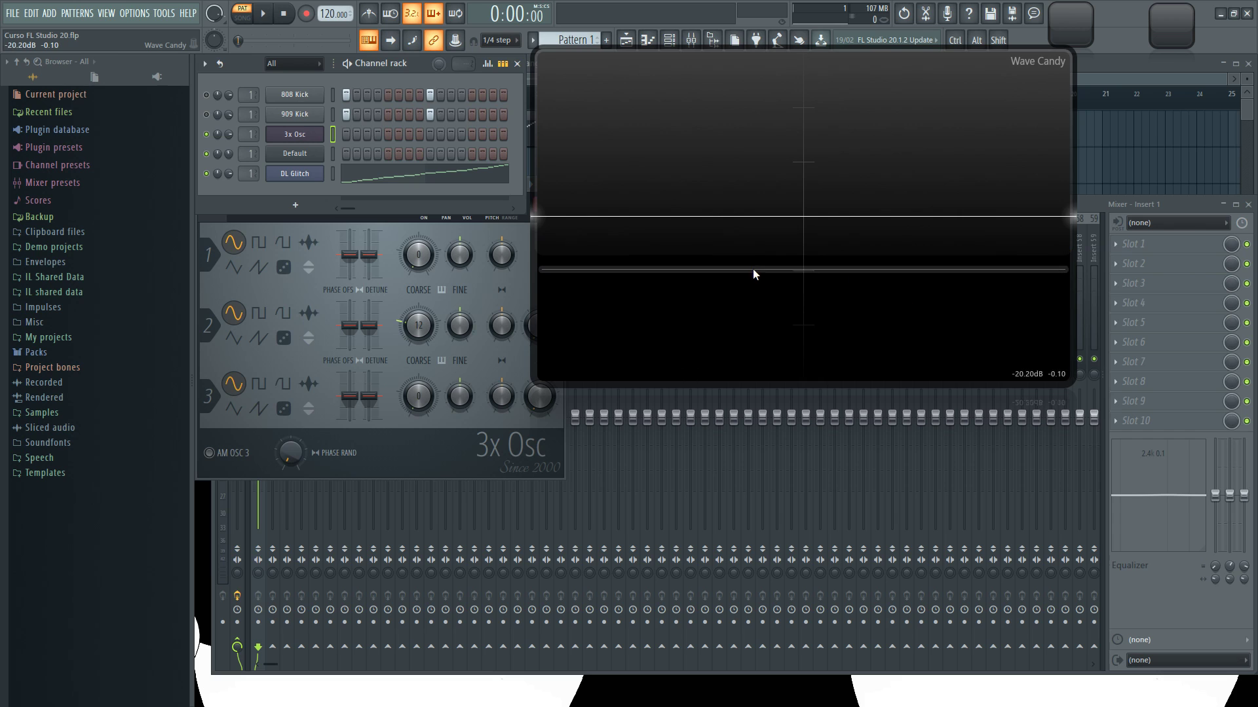
# Load Fruity Squeeze into slot 1 of mixer Insert 1 and place its window just below the Wave Candy oscilloscope
pyautogui.click(1120, 244)
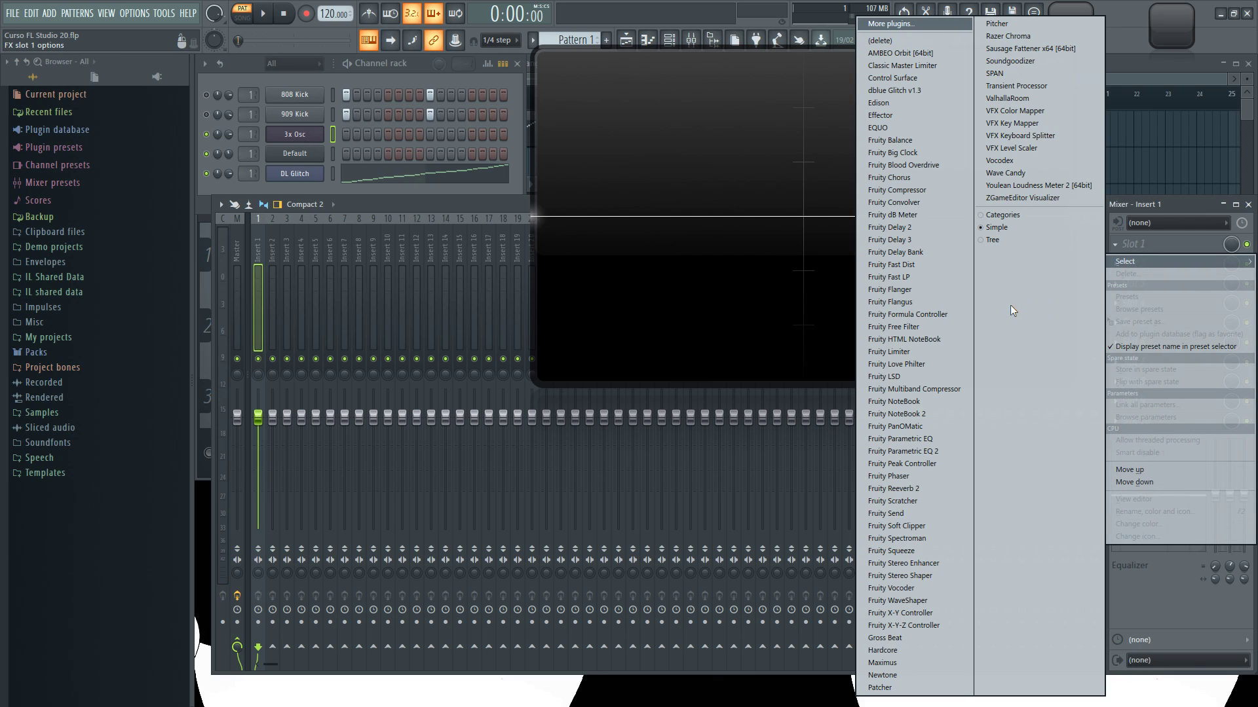
pyautogui.click(915, 551)
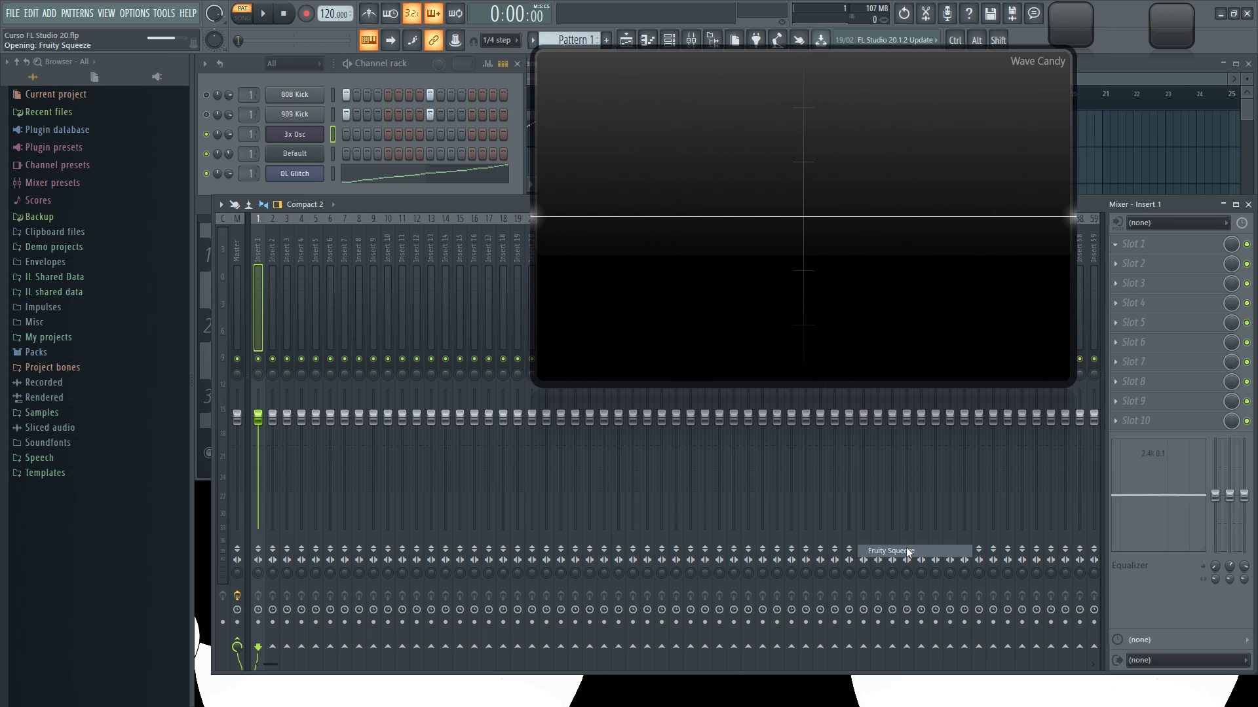
pyautogui.moveTo(662, 424); pyautogui.dragTo(630, 403)
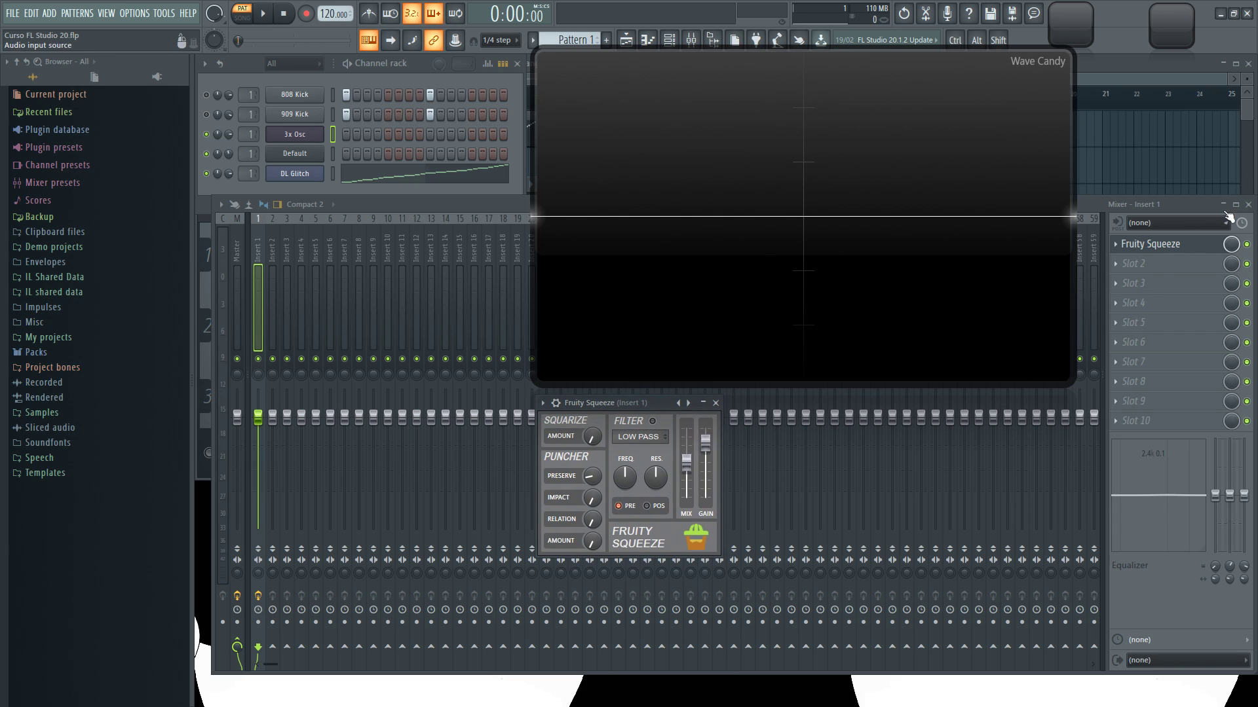
# Focus the channel rack and audition the 3x Osc channel with C5 and C4 notes
pyautogui.click(421, 61)
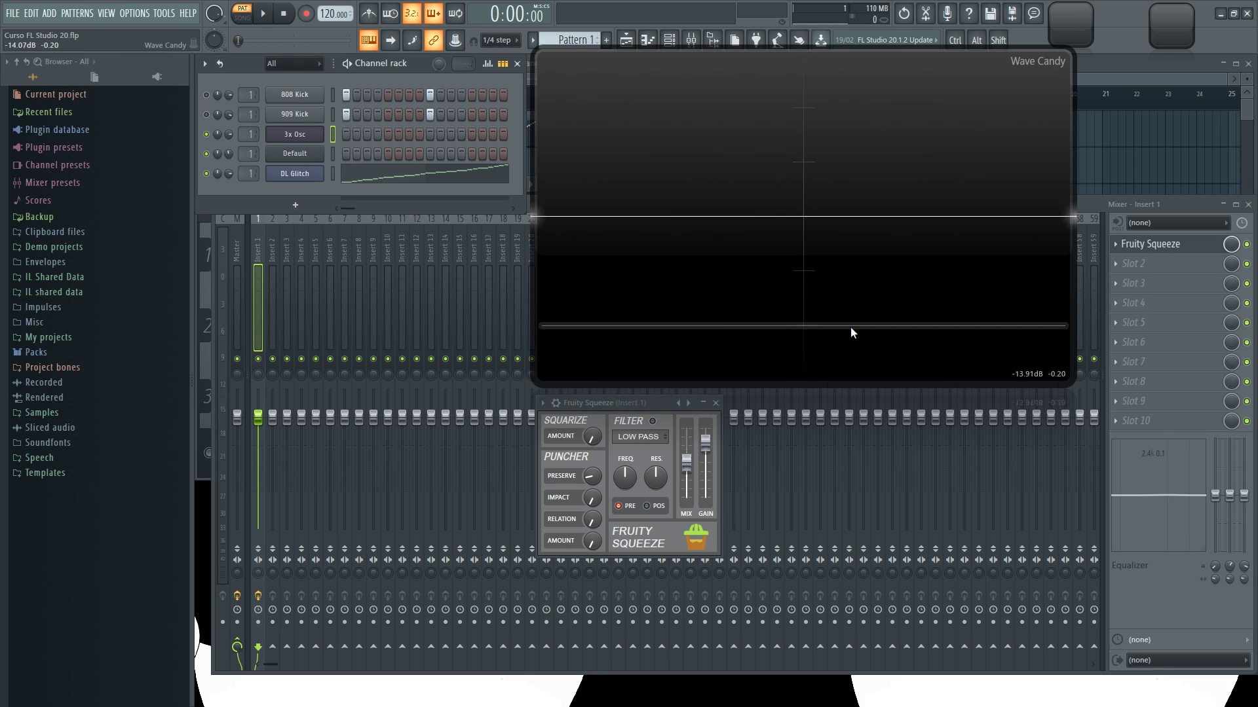
pyautogui.press('q')
pyautogui.press('z')
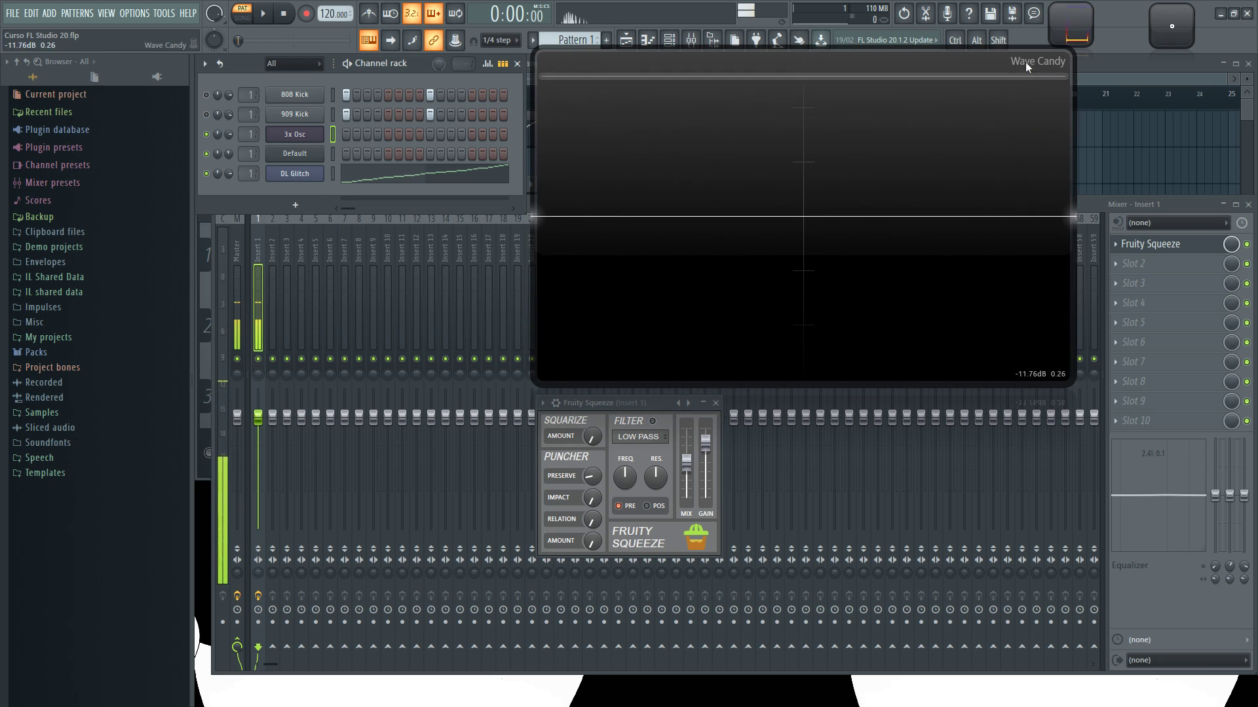
# Open the second Wave Candy as a spectrum display over the mixer's last tracks and shift the Fruity Squeeze window slightly
pyautogui.doubleClick(1062, 14)
pyautogui.moveTo(1189, 338); pyautogui.dragTo(1064, 481)
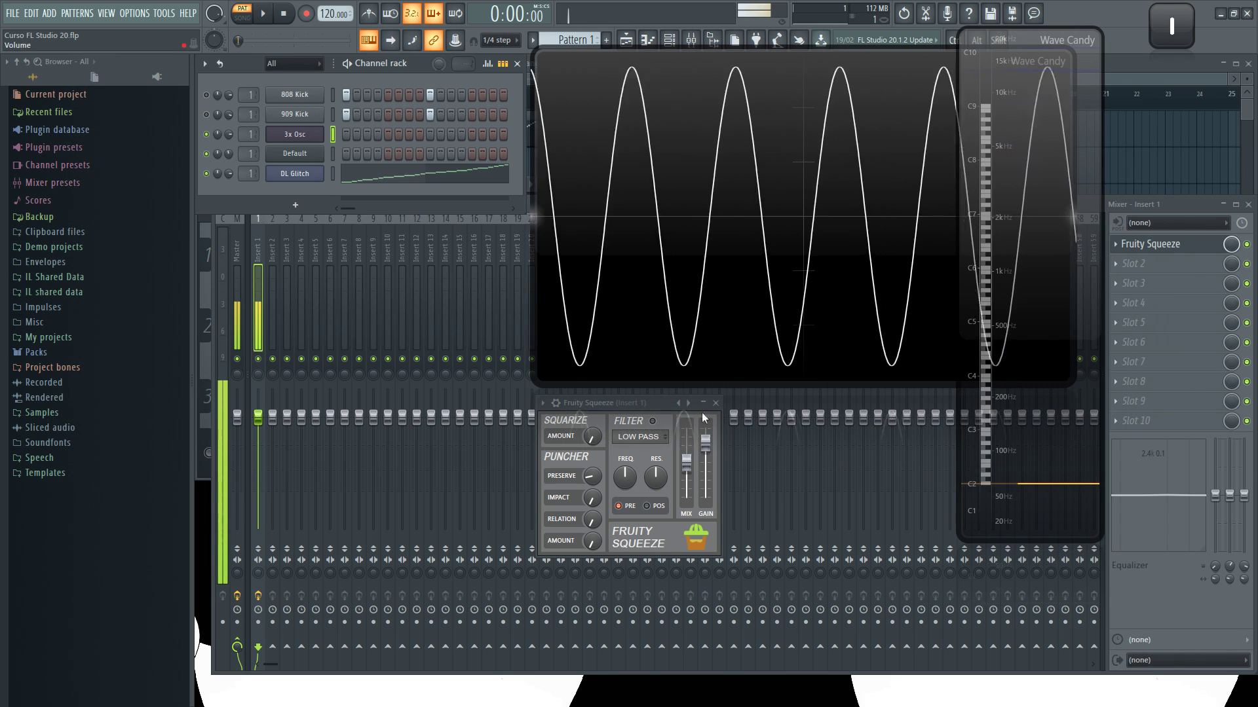
pyautogui.moveTo(618, 403); pyautogui.dragTo(619, 404)
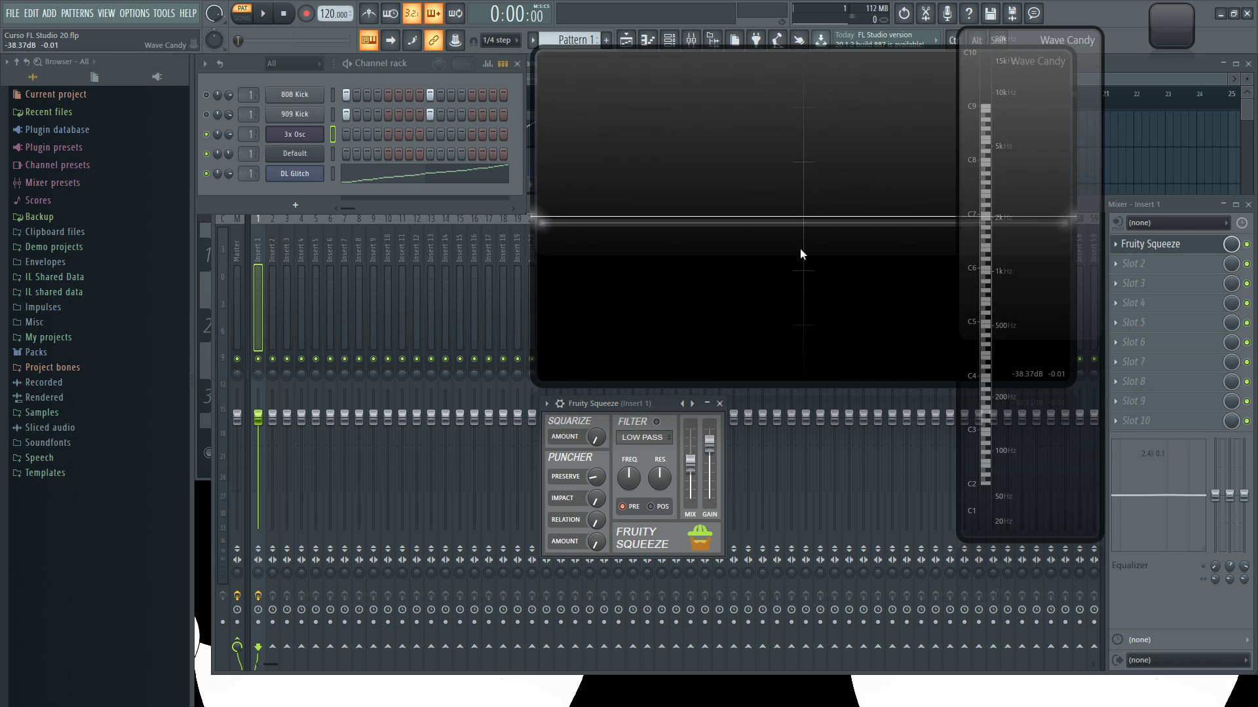
pyautogui.moveTo(616, 406); pyautogui.dragTo(616, 410)
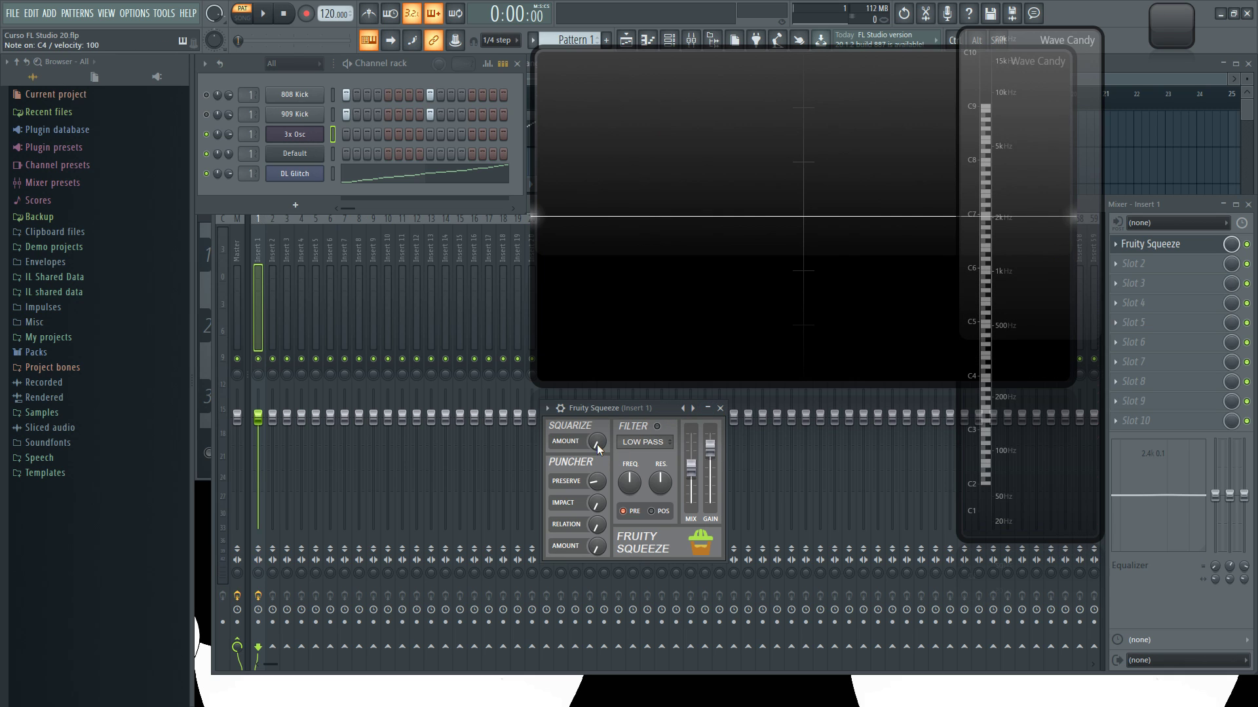
# Raise the Squarize amount in Fruity Squeeze to 1.0 steps while auditioning the 3x Osc, and return it to minimum
pyautogui.press('i')
pyautogui.moveTo(597, 445); pyautogui.dragTo(597, 346)
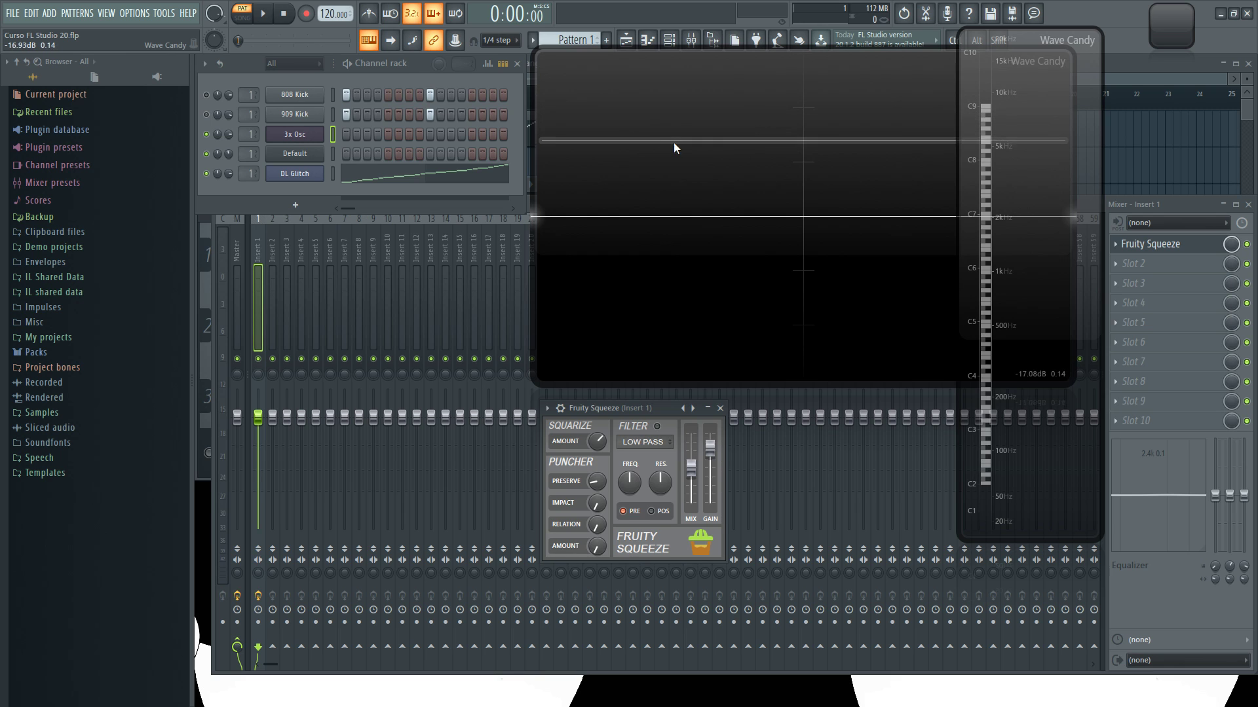
pyautogui.press('0')
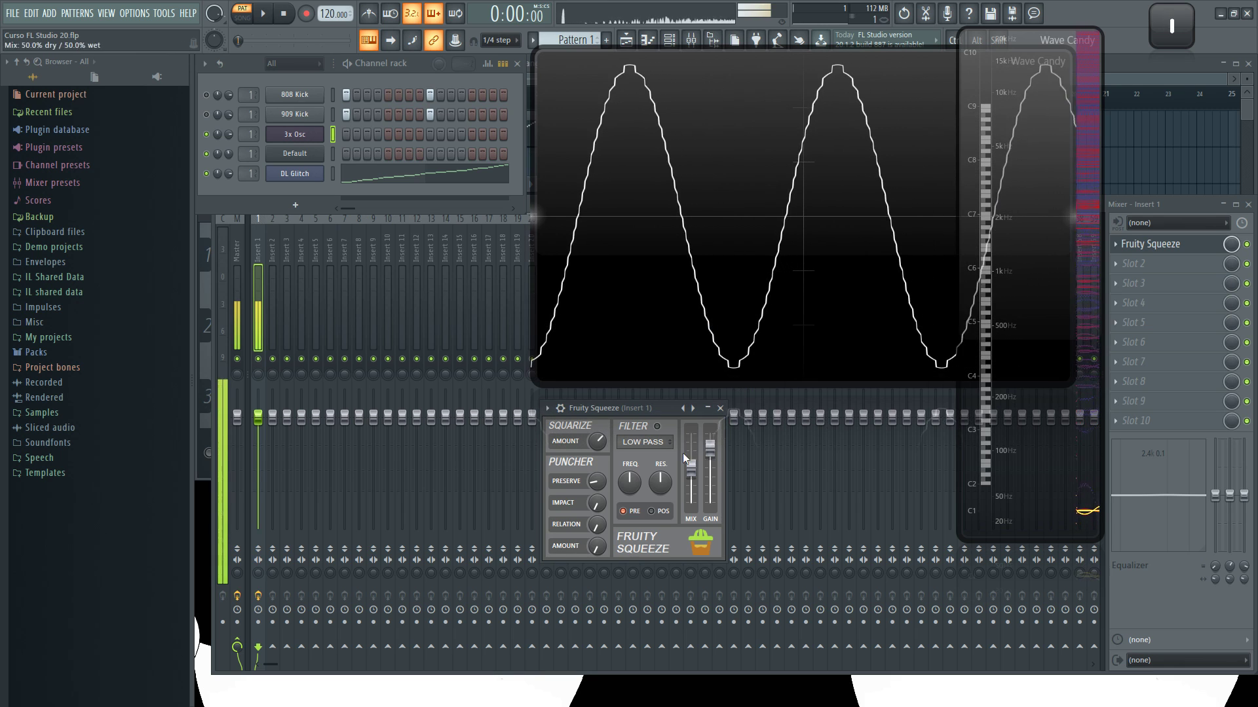
pyautogui.moveTo(597, 442); pyautogui.dragTo(597, 431)
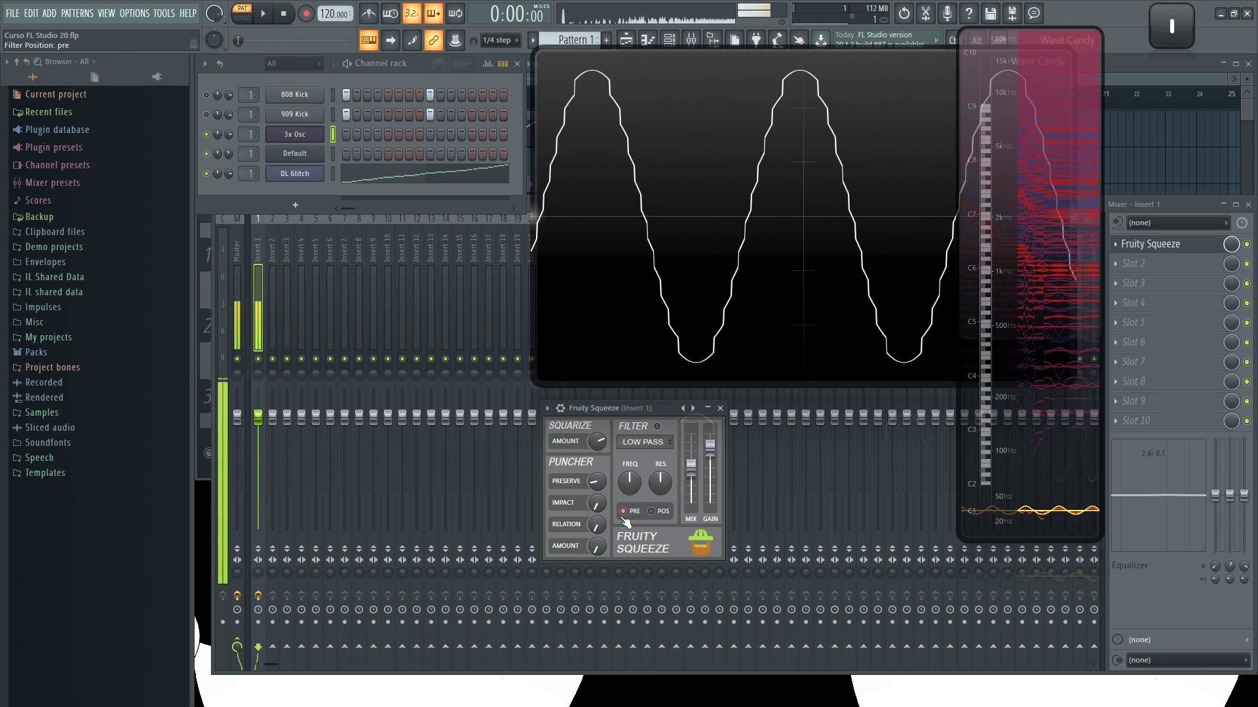
pyautogui.moveTo(597, 441)
pyautogui.mouseDown()
pyautogui.moveTo(597, 472)
pyautogui.moveTo(608, 409)
pyautogui.moveTo(598, 439)
pyautogui.mouseUp()
pyautogui.press('z')
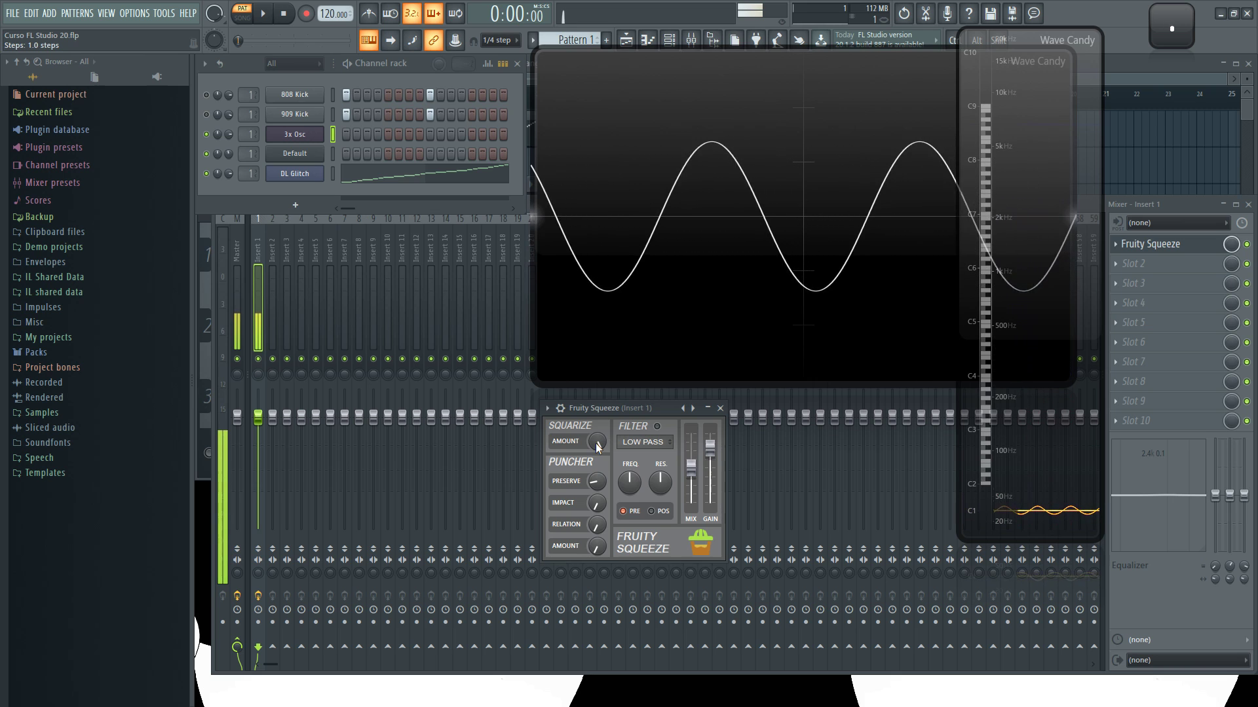
pyautogui.moveTo(597, 447)
pyautogui.mouseDown()
pyautogui.moveTo(597, 375)
pyautogui.moveTo(597, 452)
pyautogui.mouseUp()
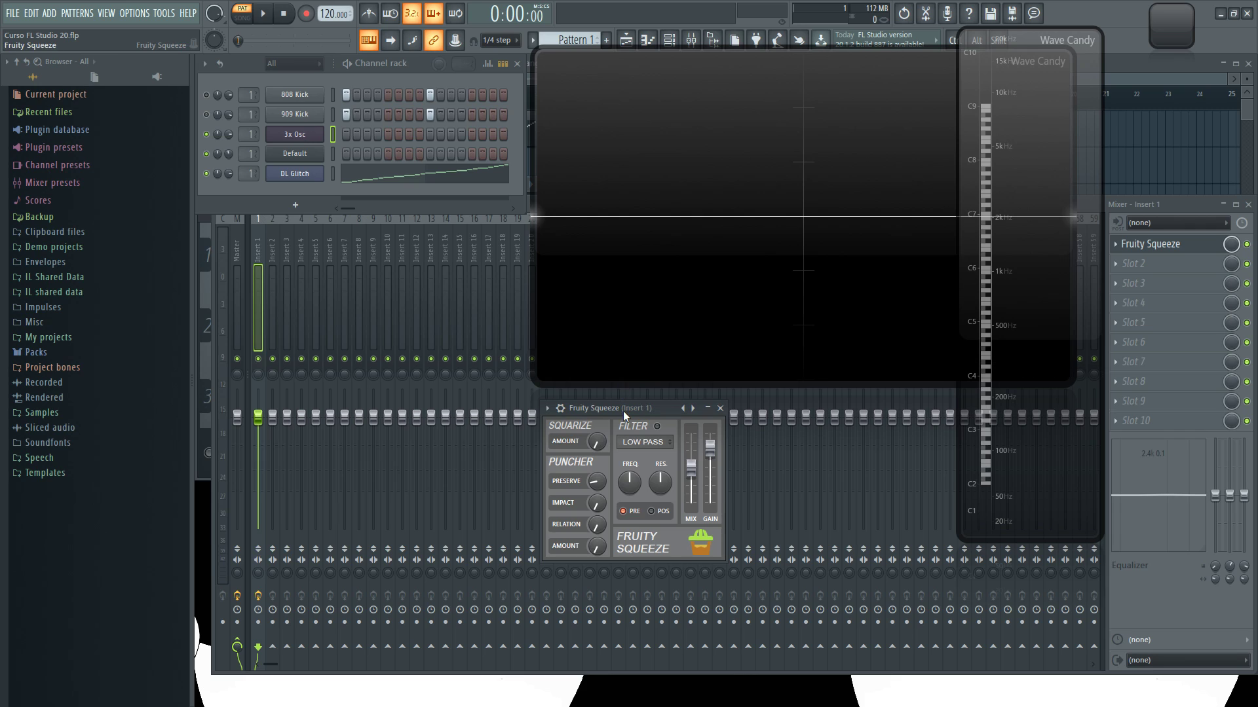
# Shift the Fruity Squeeze window up slightly and raise the Squarize amount while playing C4 on the 3x Osc
pyautogui.moveTo(617, 410); pyautogui.dragTo(623, 403)
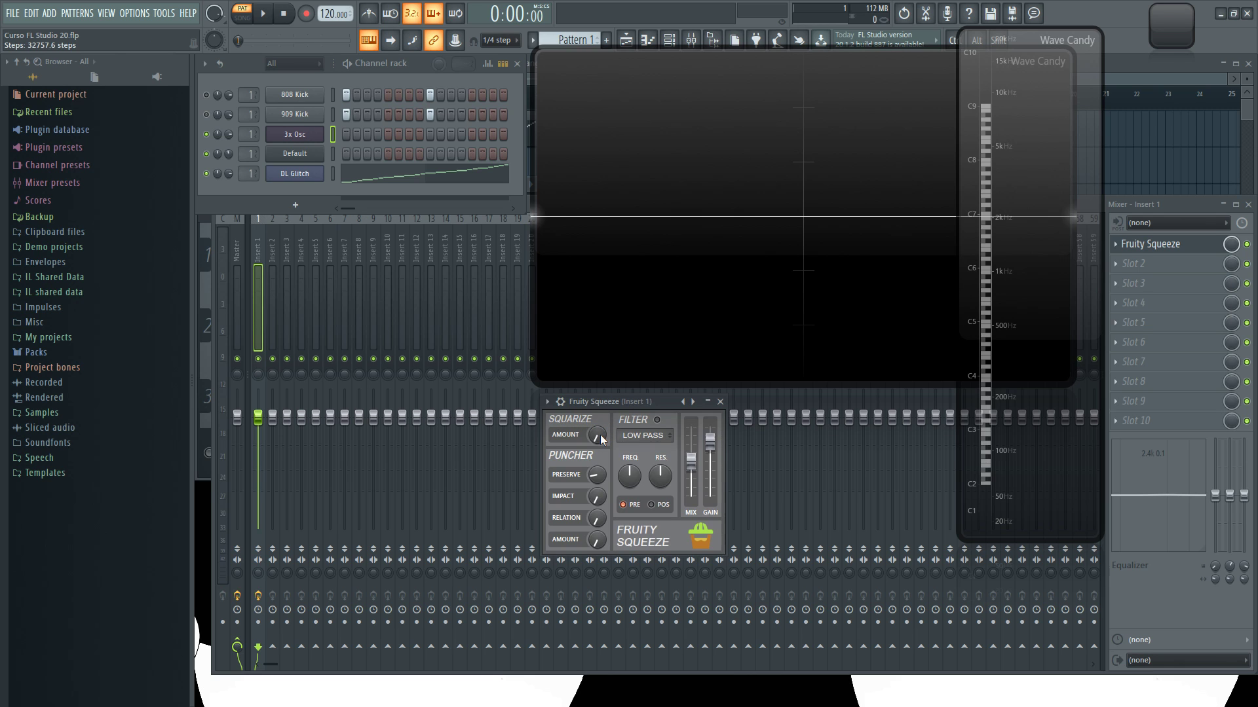
pyautogui.press('i')
pyautogui.moveTo(601, 440); pyautogui.dragTo(601, 378)
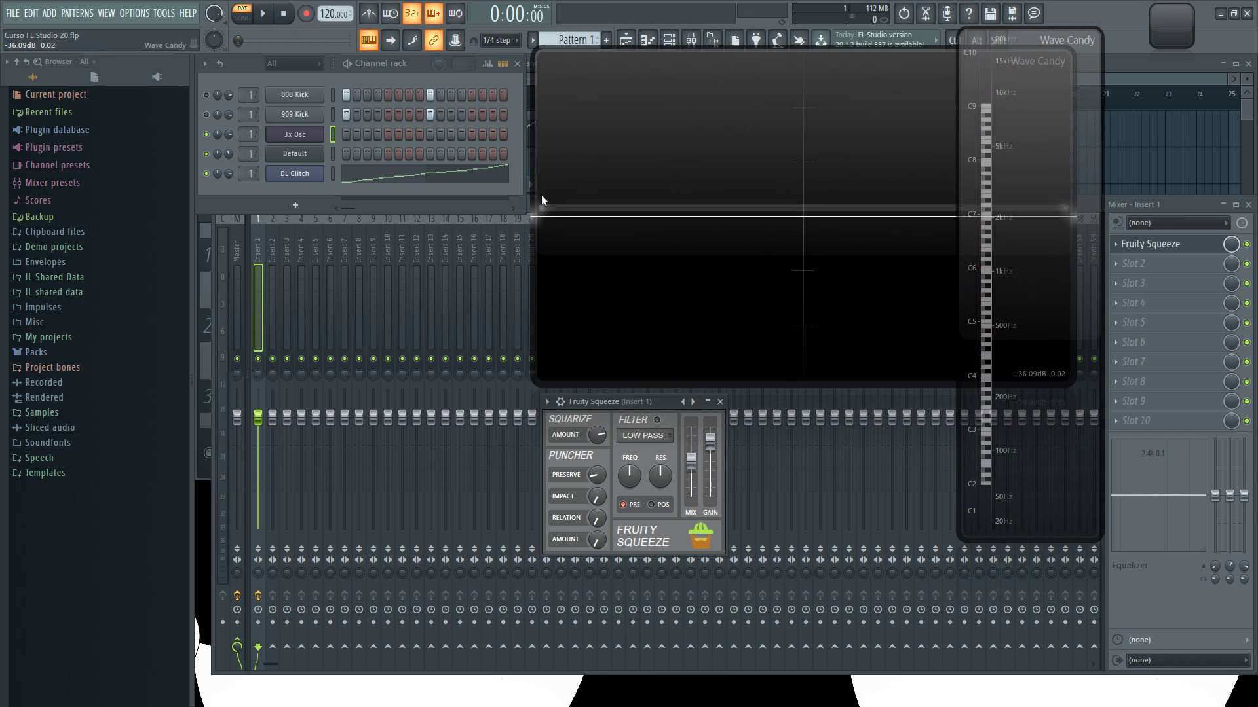
pyautogui.press('z')
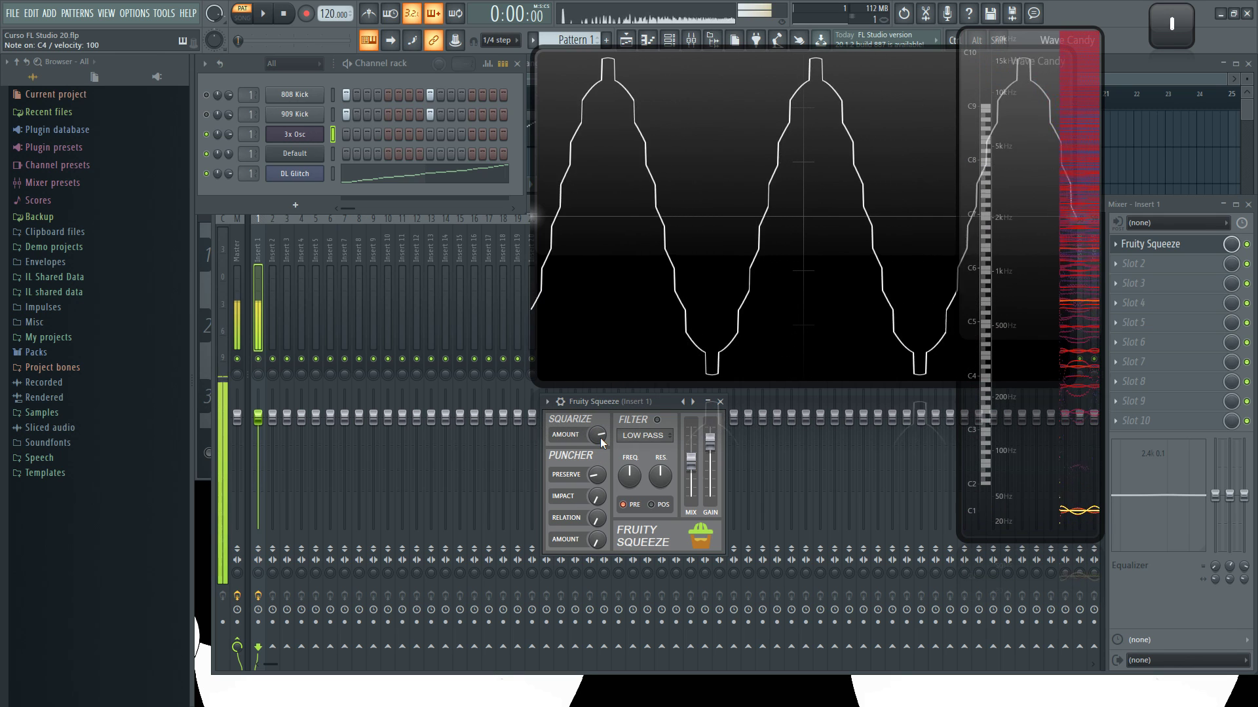
pyautogui.moveTo(600, 438)
pyautogui.mouseDown()
pyautogui.moveTo(600, 404)
pyautogui.moveTo(600, 415)
pyautogui.mouseUp()
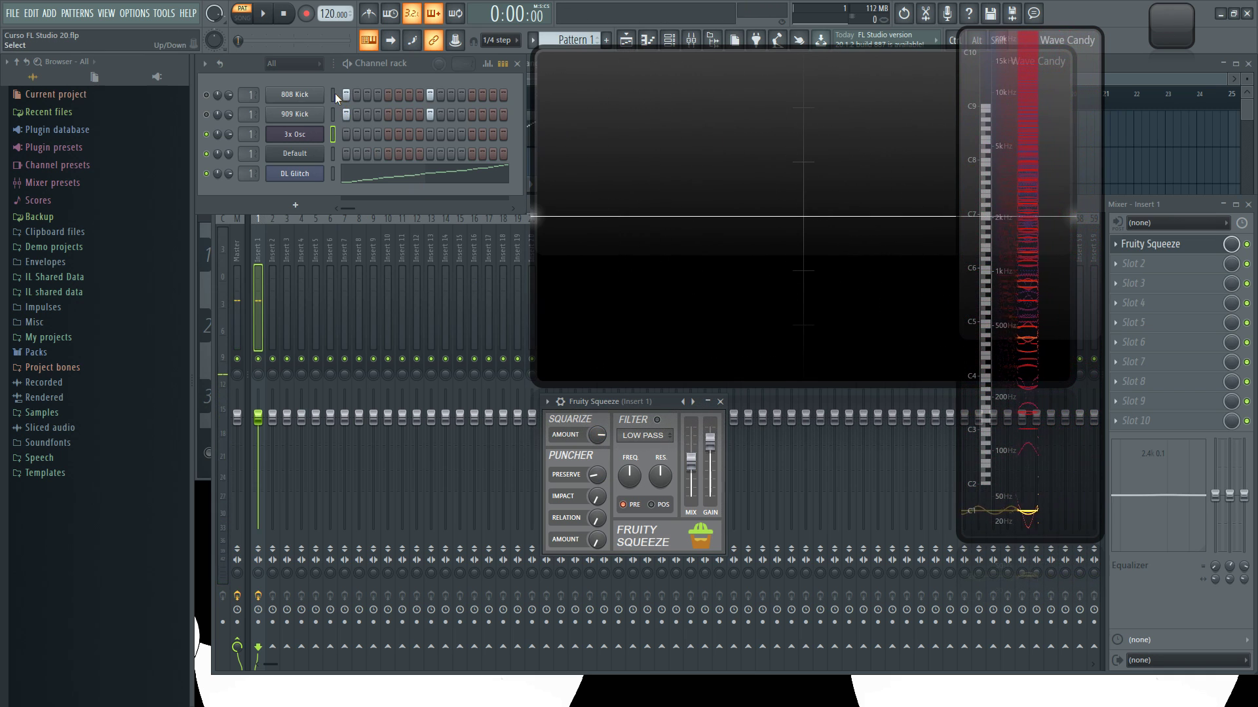
# Audition the 909 Kick and the 808 Kick through Fruity Squeeze, with the Squarize effect and without it
pyautogui.click(332, 114)
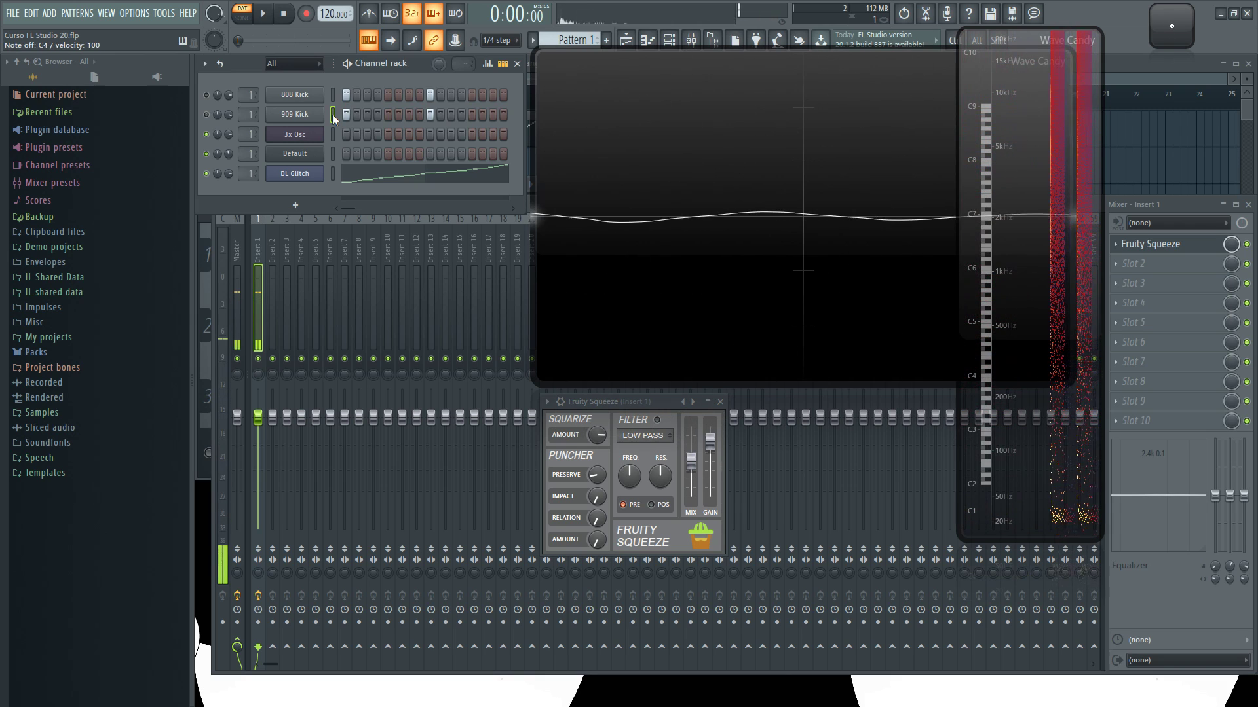
pyautogui.press('q')
pyautogui.press('q')
pyautogui.press('q')
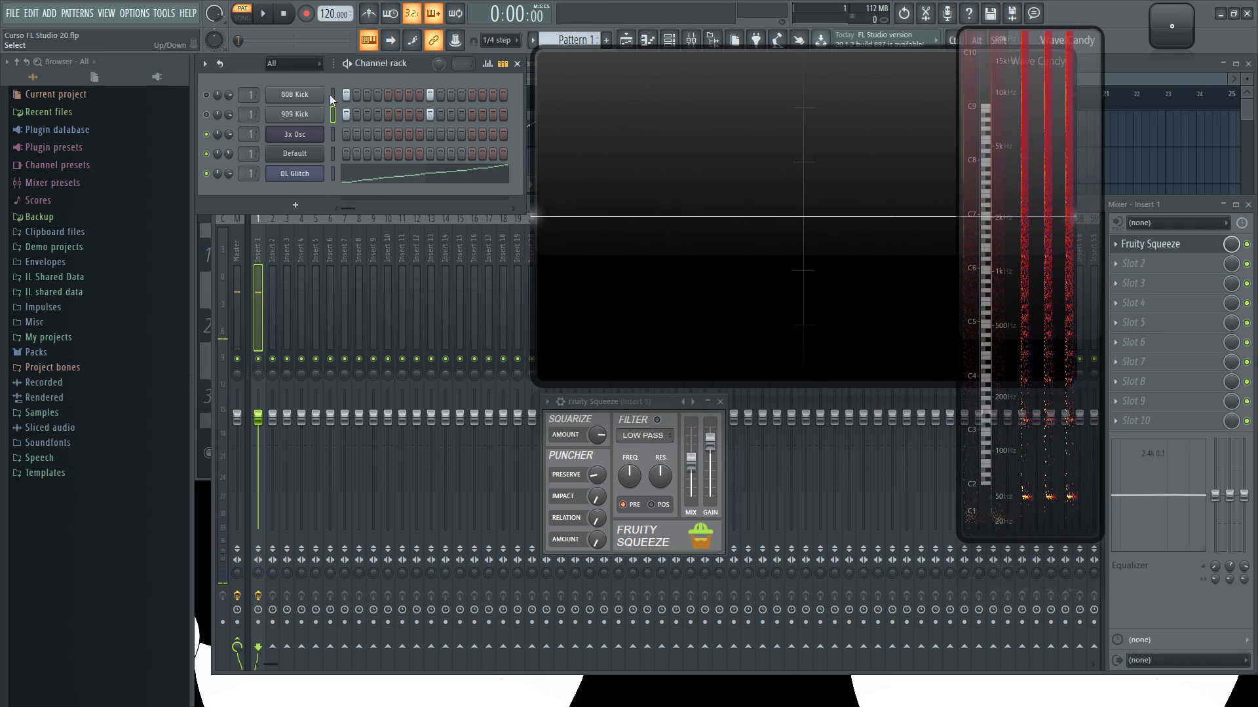
pyautogui.click(332, 94)
pyautogui.press('q')
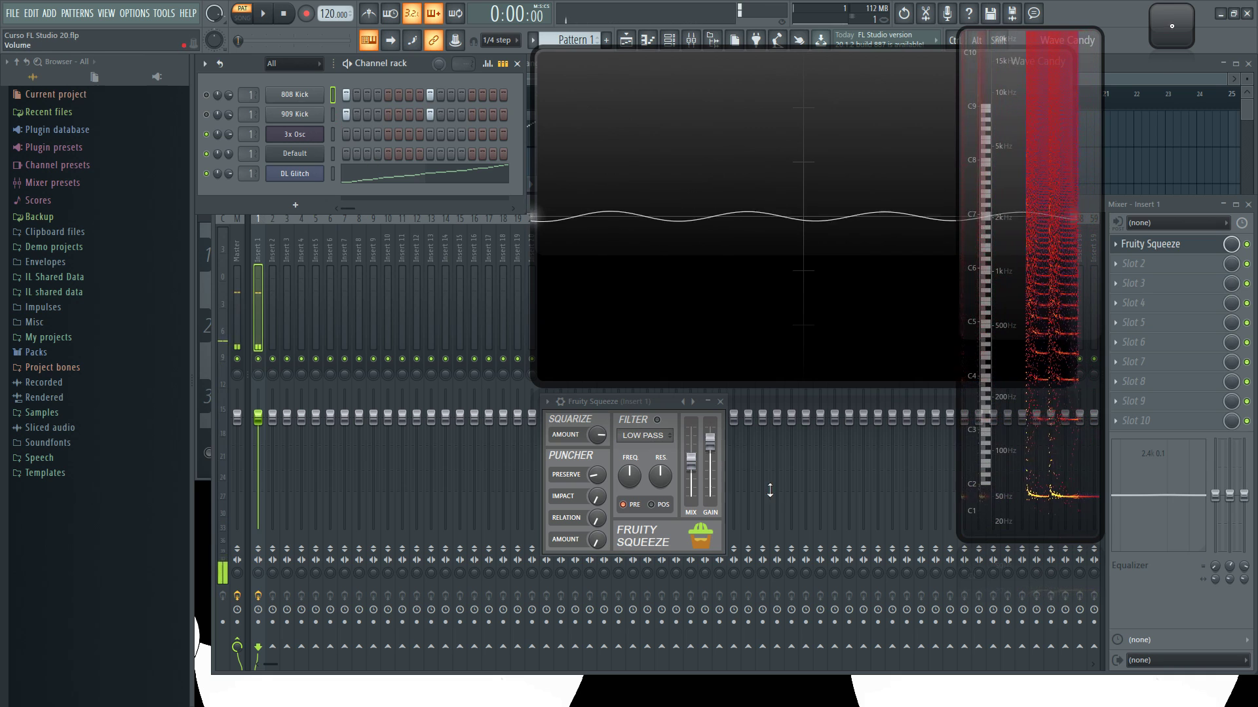
pyautogui.press('q')
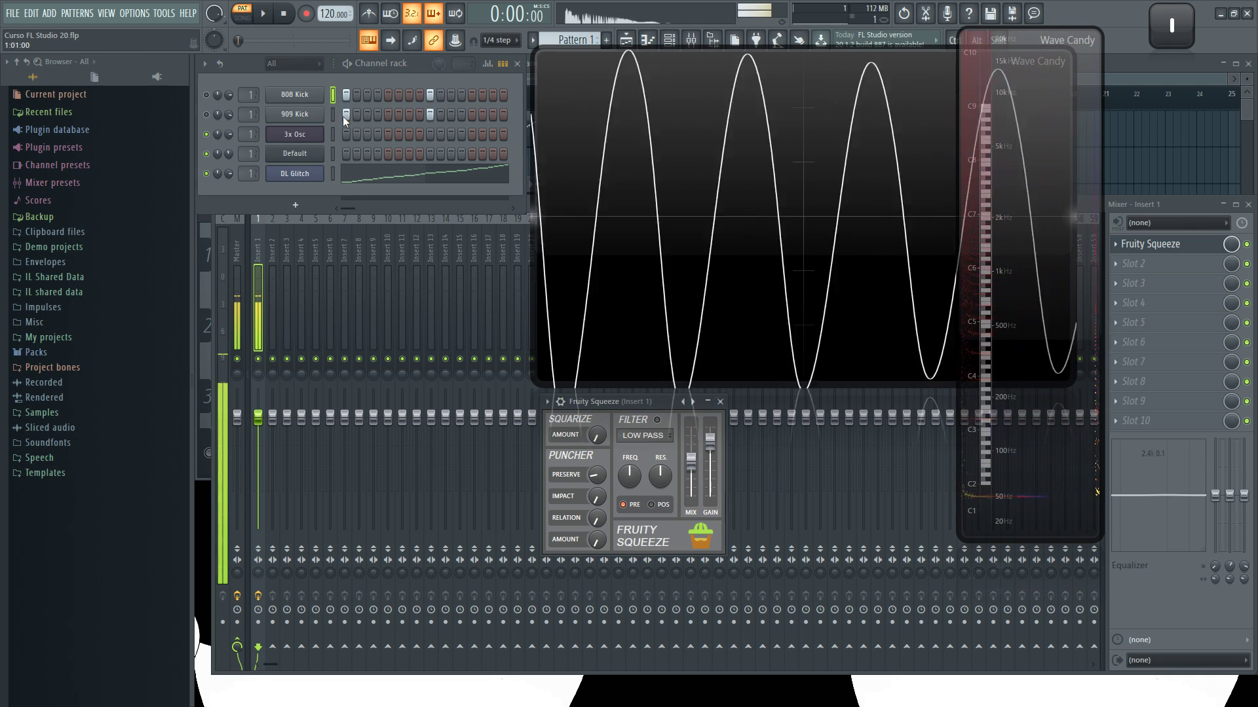
# Select the 909 Kick and audition it with the Squarize amount at minimum and raised
pyautogui.click(332, 115)
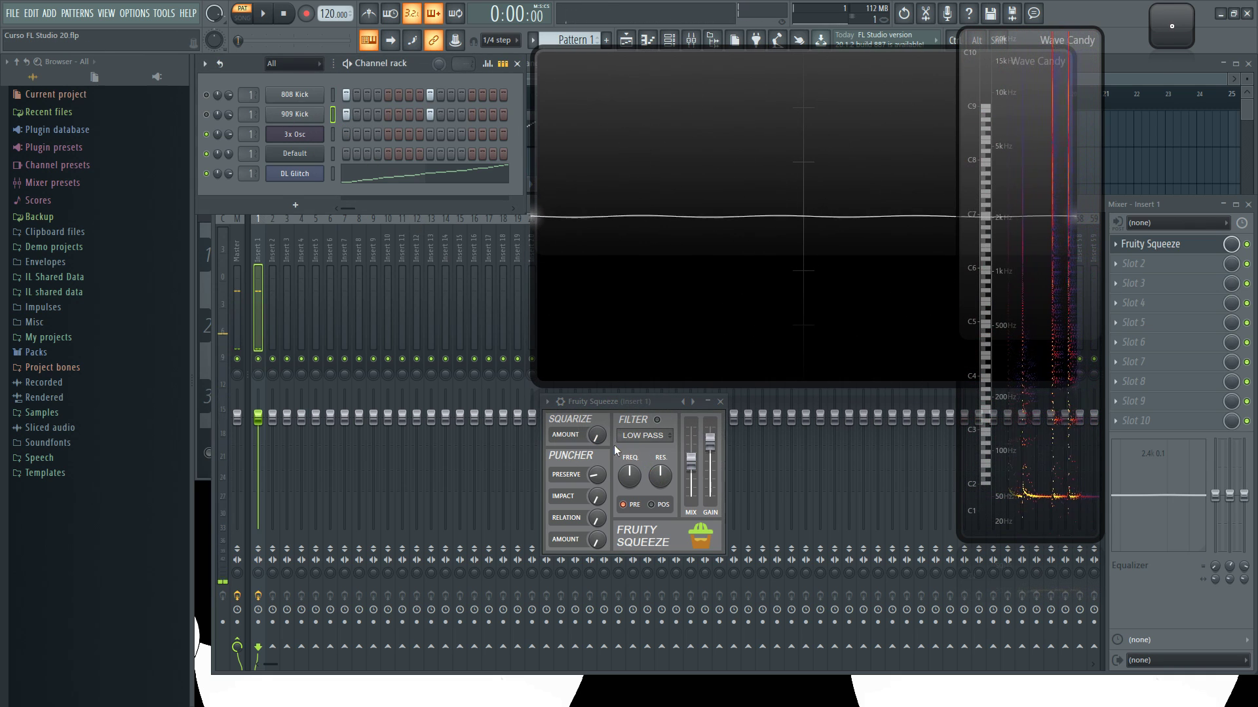
pyautogui.press('q')
pyautogui.press('q')
pyautogui.moveTo(602, 445)
pyautogui.mouseDown()
pyautogui.moveTo(584, 433)
pyautogui.moveTo(599, 427)
pyautogui.mouseUp()
pyautogui.press('q')
pyautogui.press('q')
pyautogui.press('q')
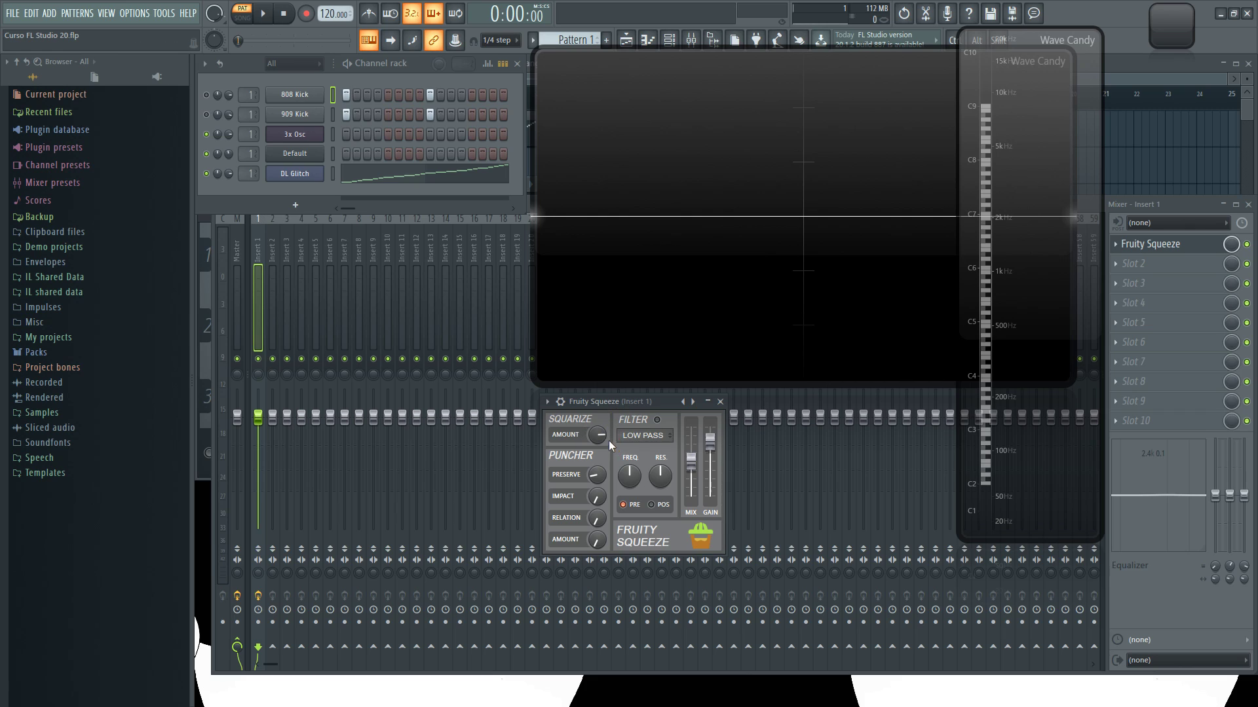
# Return the Squarize amount to minimum and set the Puncher amount to 100% while auditioning the 808 Kick
pyautogui.moveTo(596, 435); pyautogui.dragTo(596, 428)
pyautogui.moveTo(596, 541)
pyautogui.mouseDown()
pyautogui.moveTo(596, 458)
pyautogui.moveTo(594, 543)
pyautogui.mouseUp()
pyautogui.press('space')
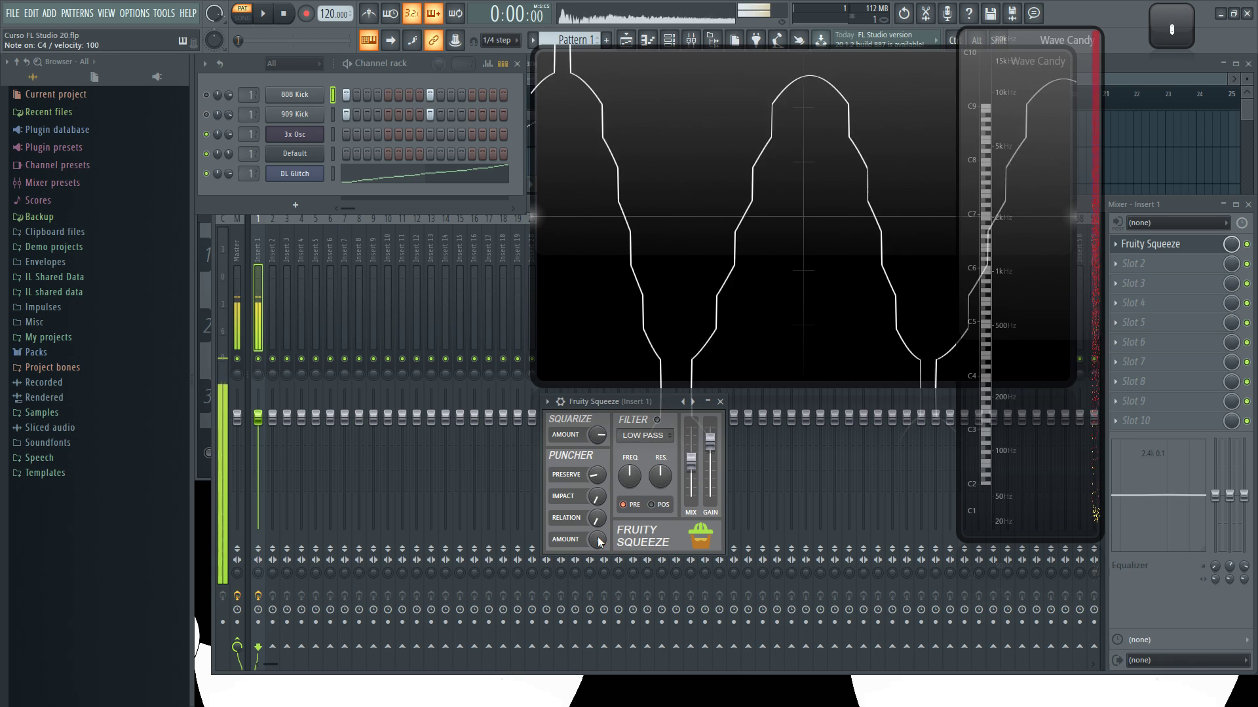
pyautogui.moveTo(597, 435); pyautogui.dragTo(597, 488)
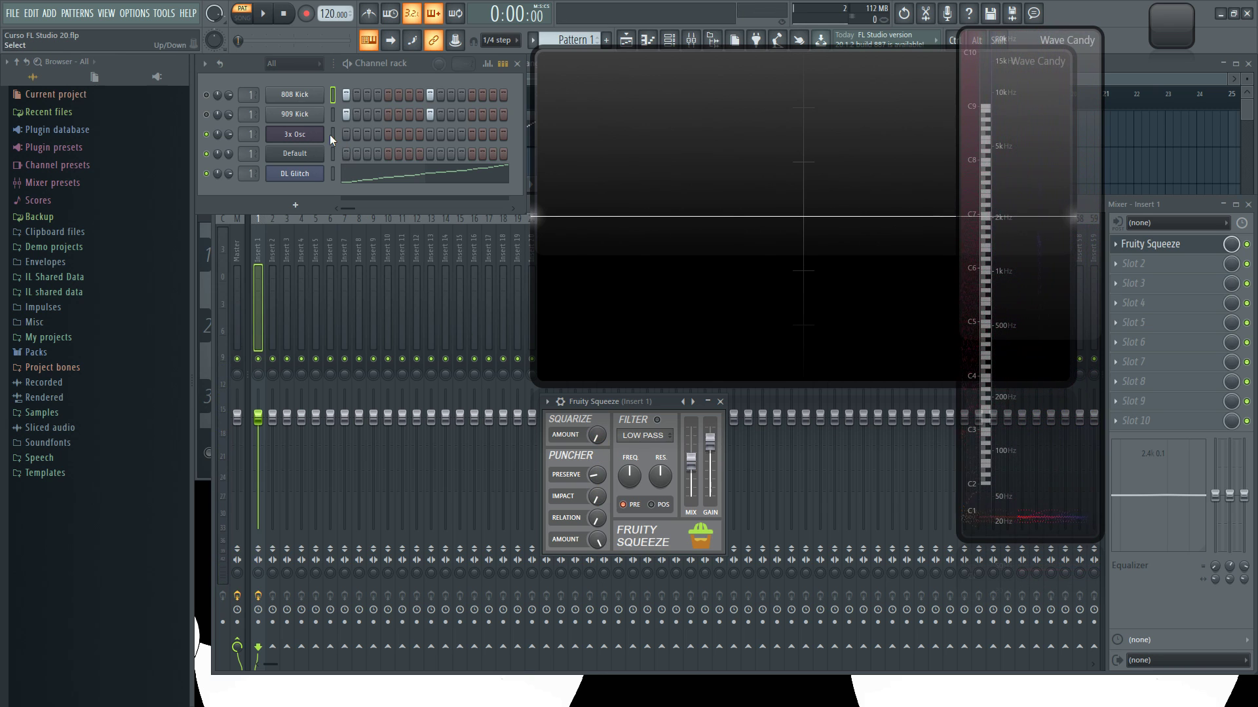
pyautogui.press('q')
pyautogui.press('z')
pyautogui.press('q')
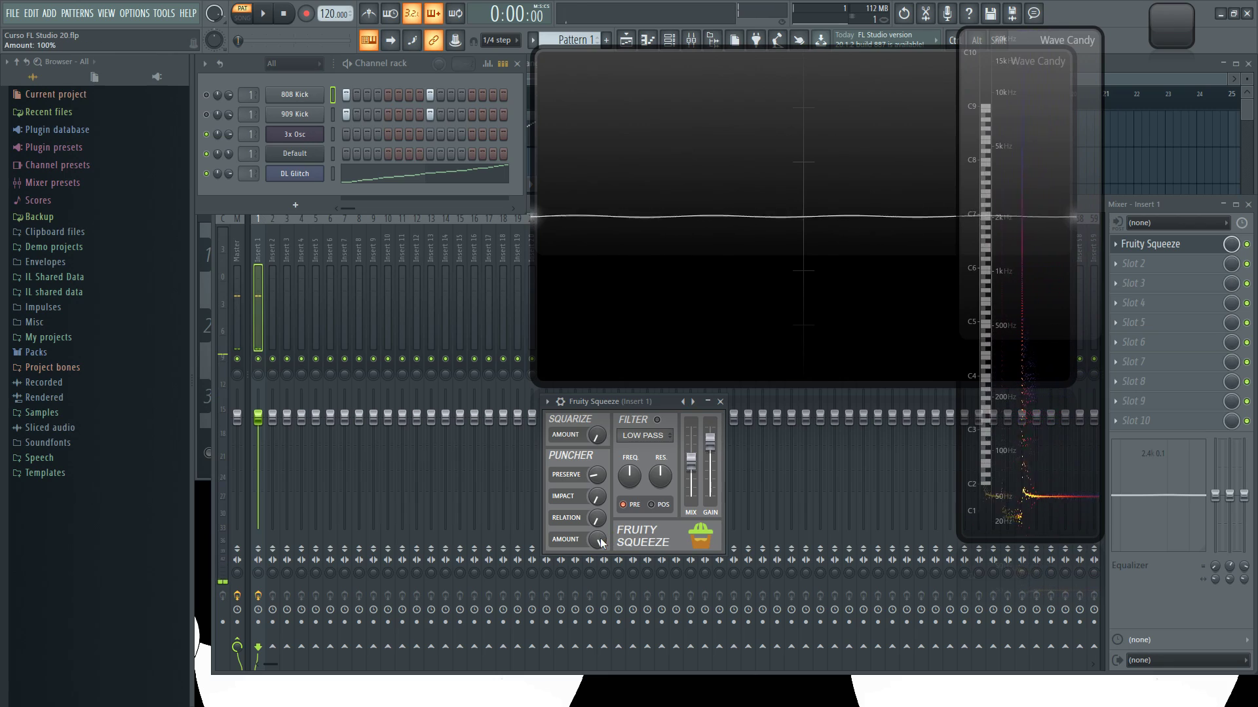
pyautogui.press('q')
# Raise the Puncher's Preserve to 3391 samples and its Impact to about halfway while auditioning the 808 Kick
pyautogui.moveTo(601, 482); pyautogui.dragTo(600, 452)
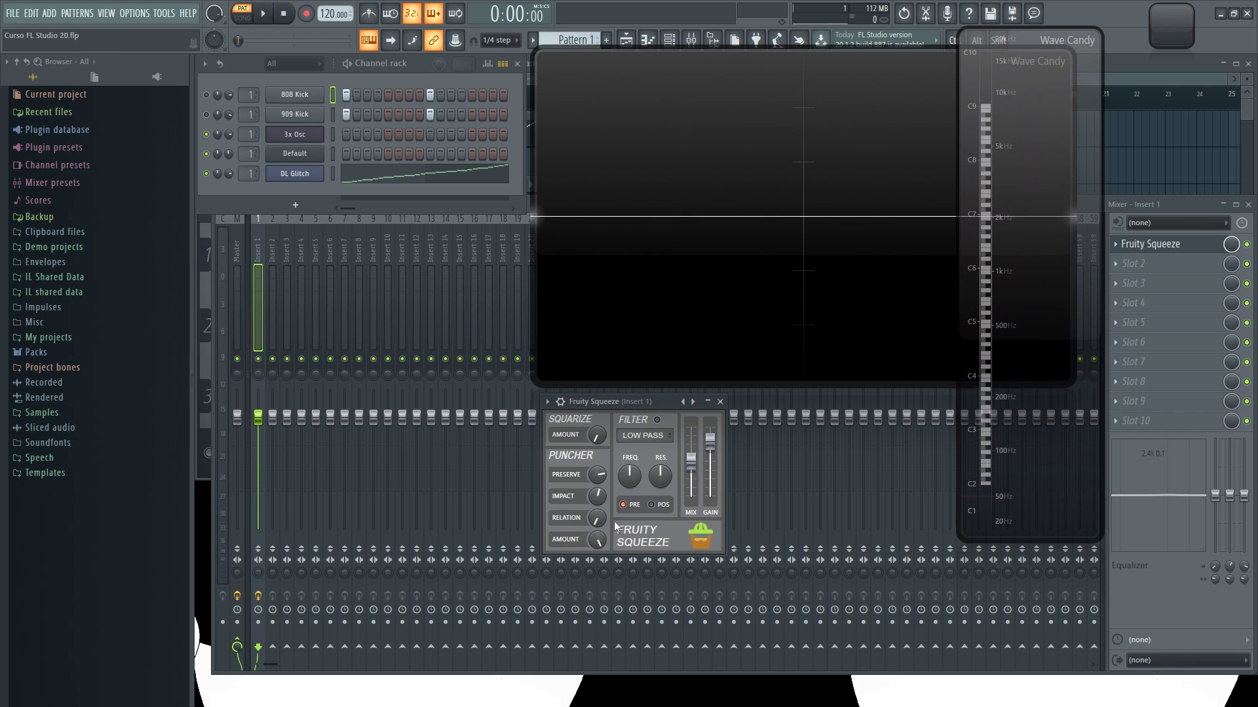
pyautogui.press('q')
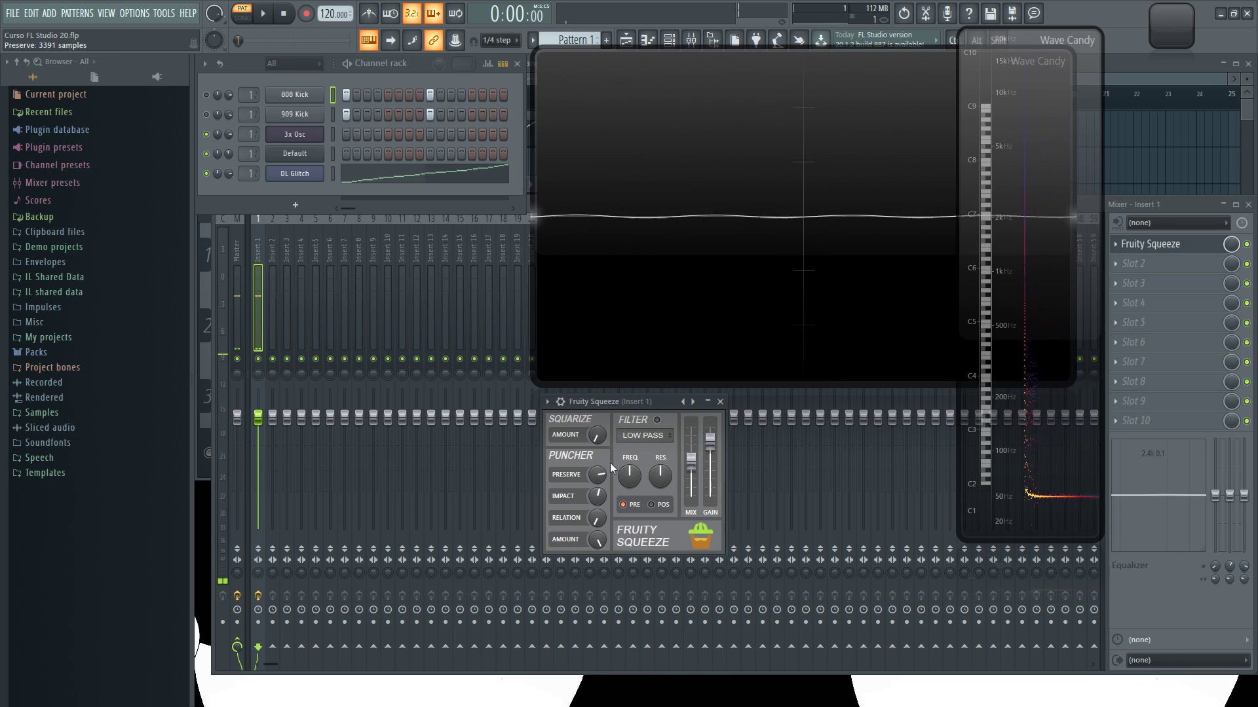
pyautogui.moveTo(599, 541); pyautogui.dragTo(599, 607)
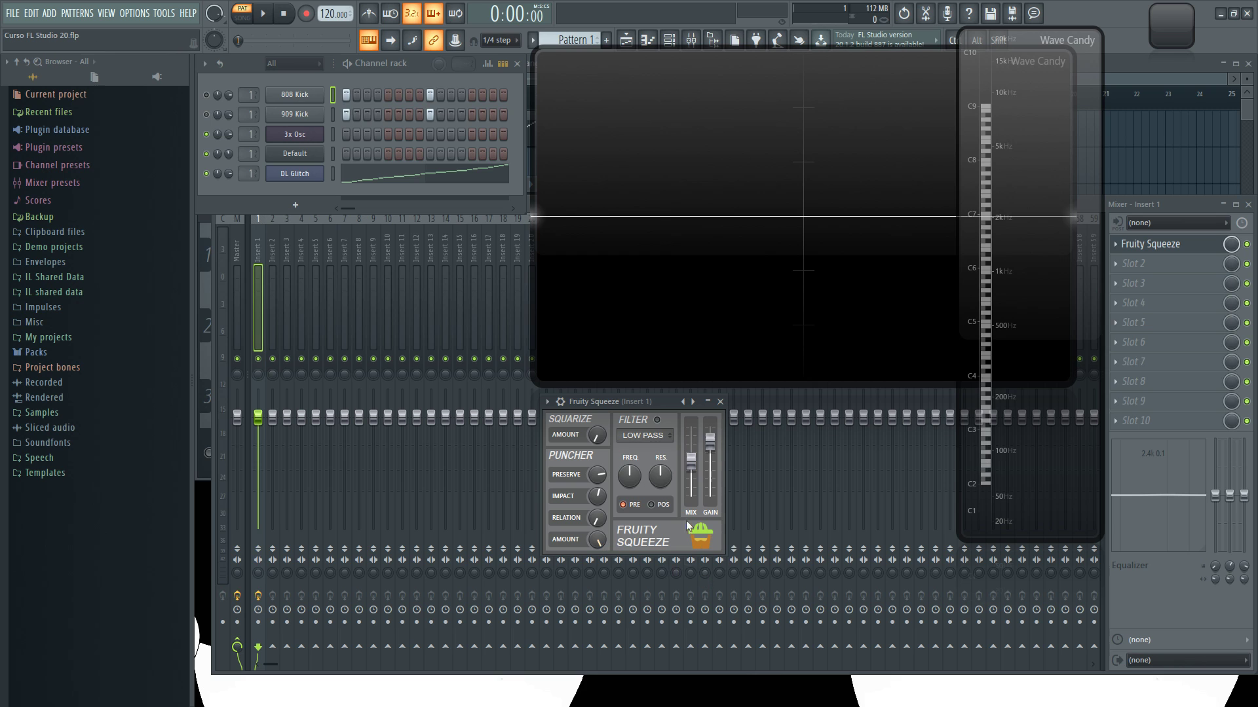
# Lower the Puncher amount to minimum and turn Preserve up to maximum while auditioning the 808 Kick
pyautogui.moveTo(598, 540); pyautogui.dragTo(600, 541)
pyautogui.press('q')
pyautogui.press('q')
pyautogui.moveTo(597, 475); pyautogui.dragTo(597, 496)
# Check the available sample rates in the audio device settings and close the settings without changing the rate
pyautogui.press('F10')
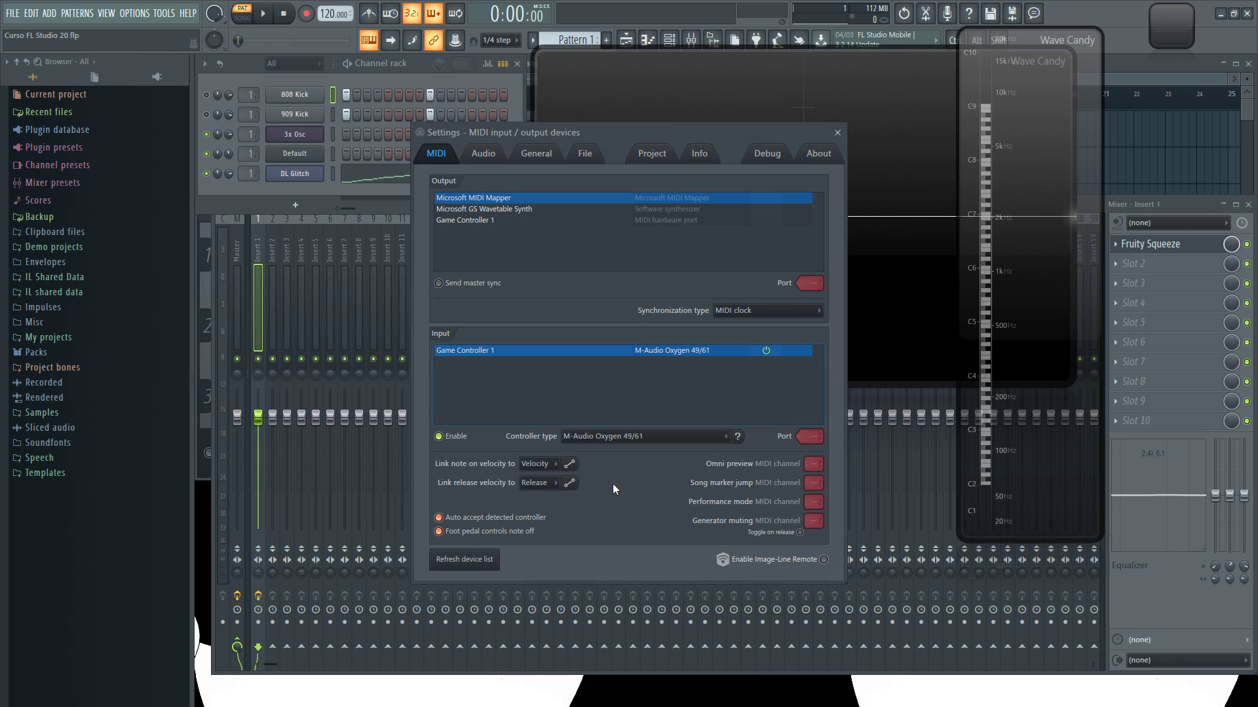
pyautogui.click(483, 153)
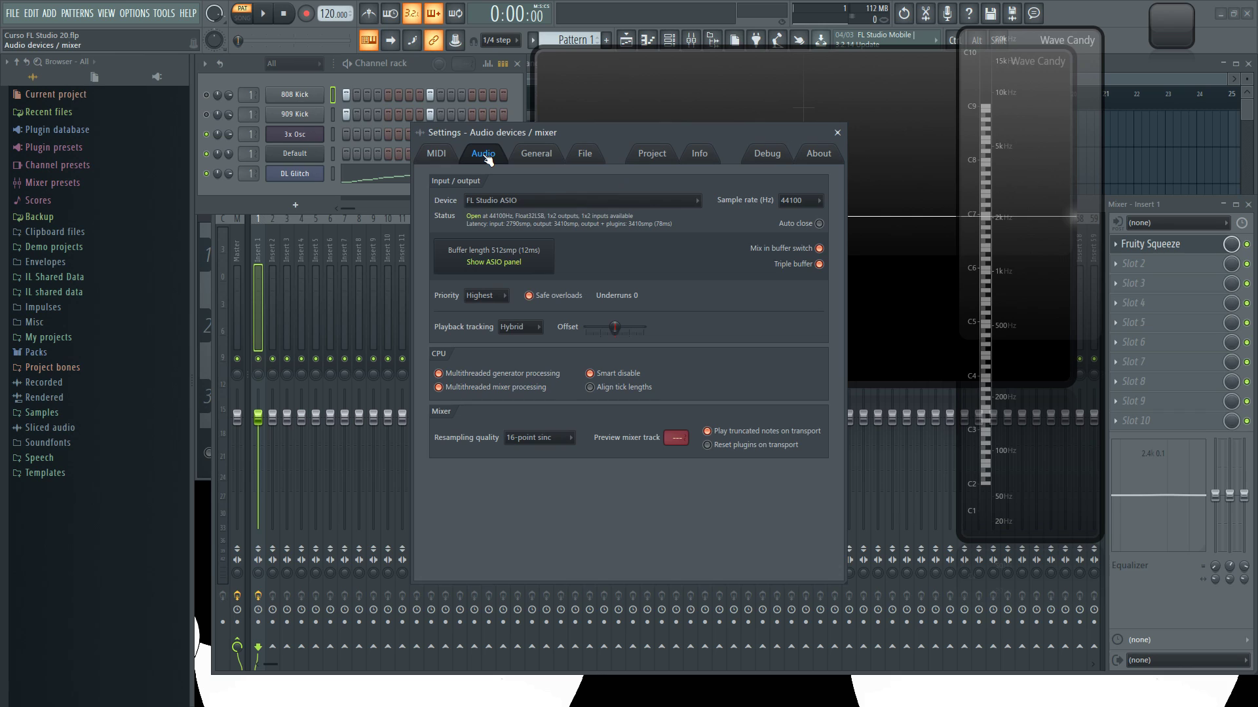
pyautogui.click(803, 200)
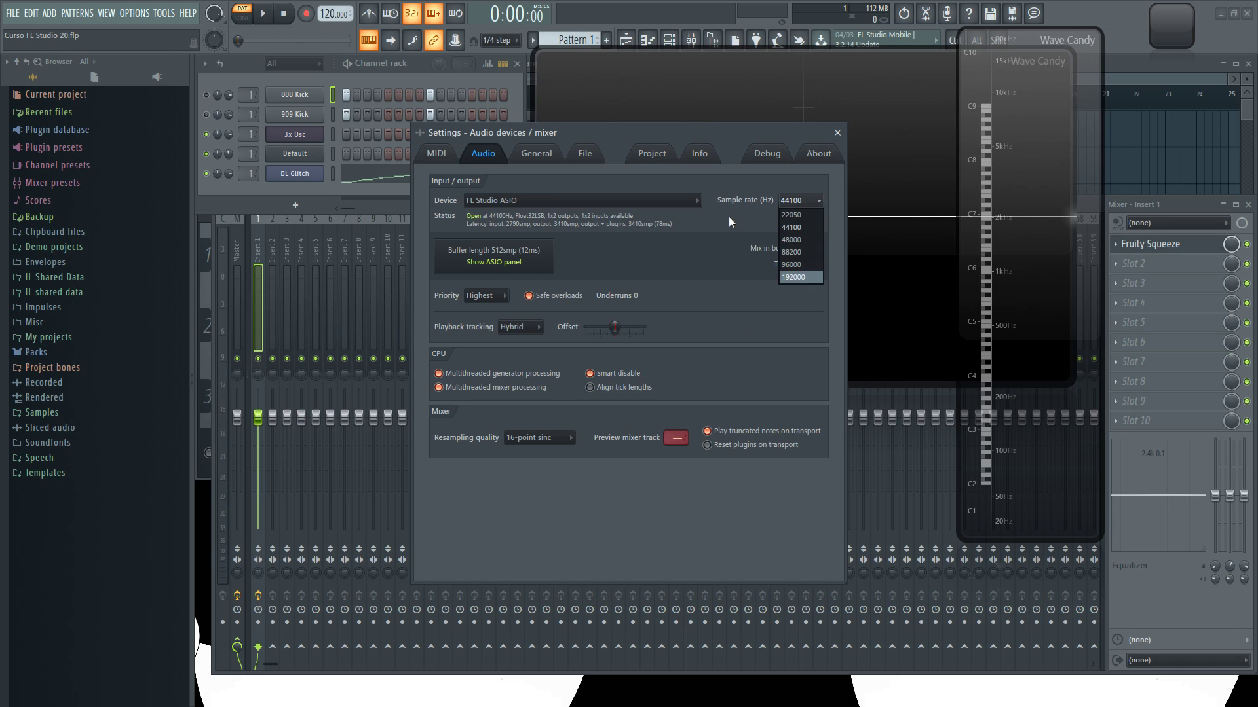
pyautogui.click(734, 182)
pyautogui.click(837, 133)
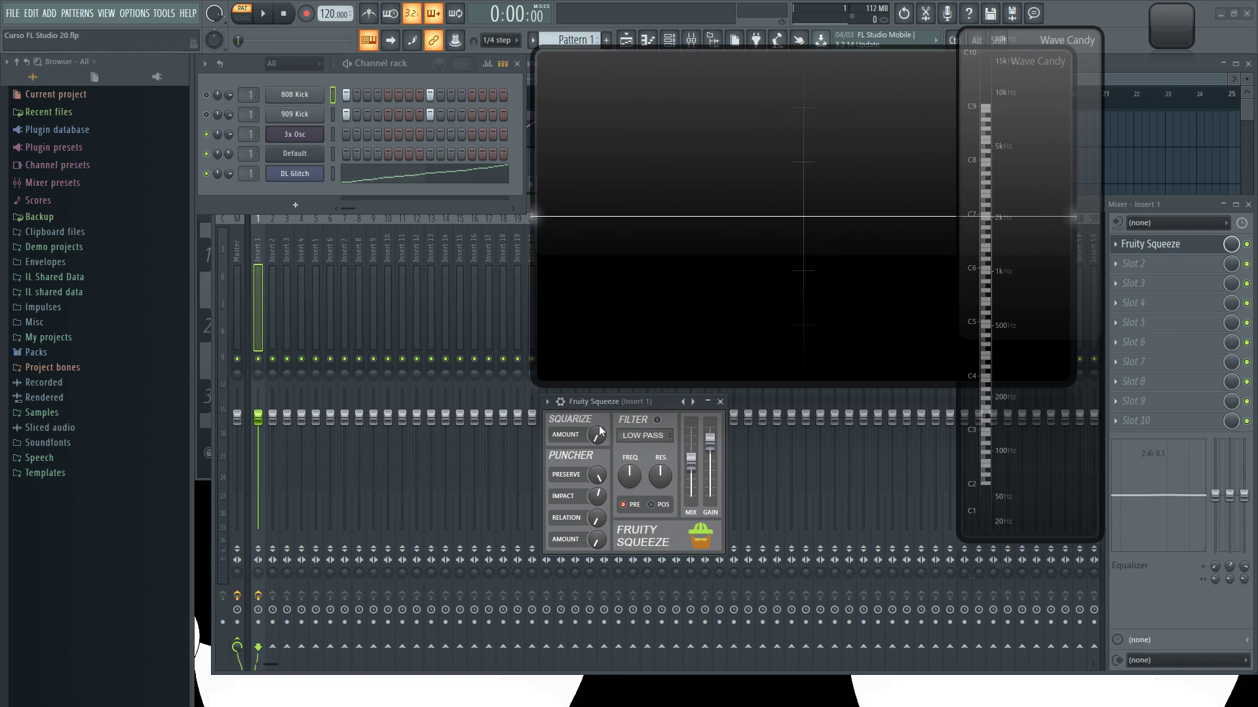
# Lower the Puncher's Preserve to 3 samples and audition the 808 Kick with a C5 note
pyautogui.moveTo(597, 473); pyautogui.dragTo(597, 497)
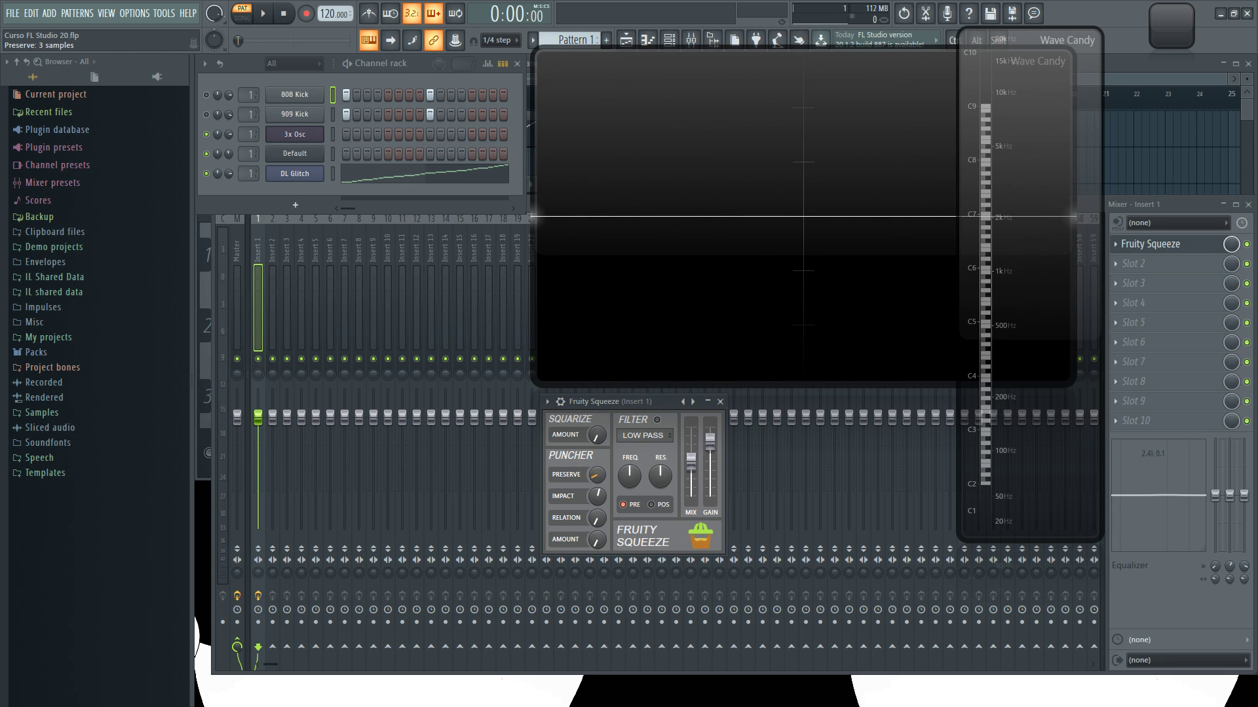
pyautogui.press('q')
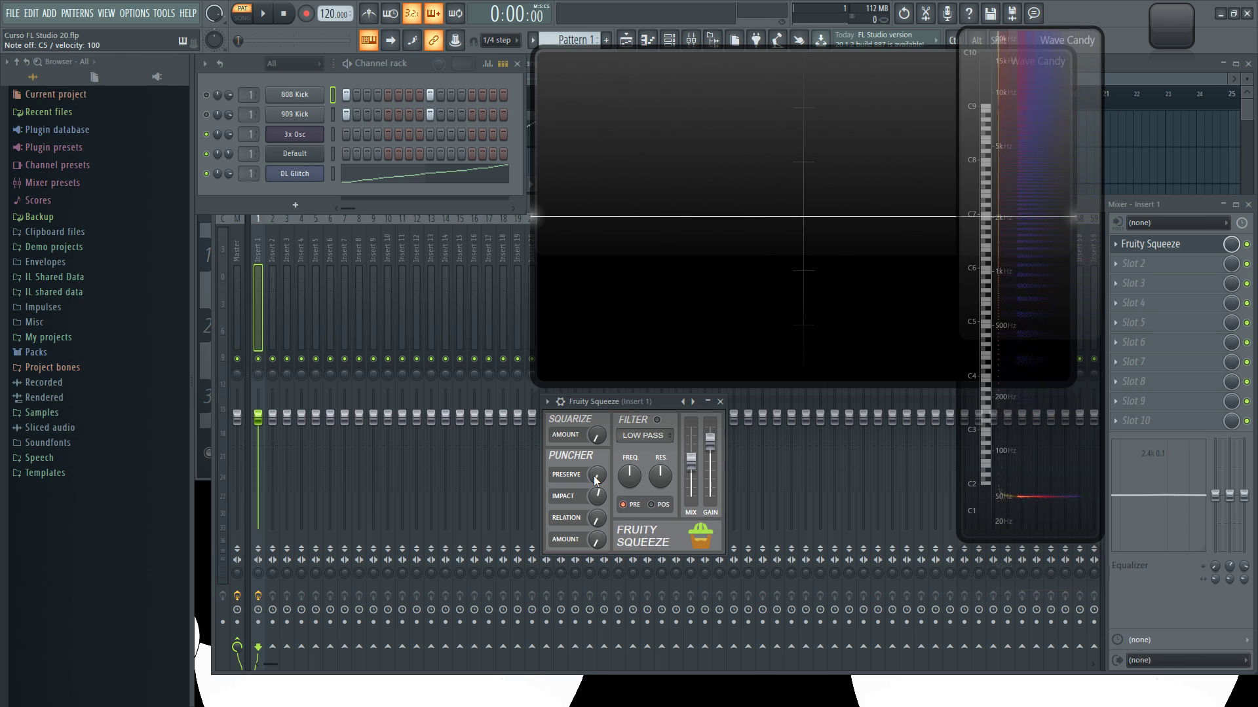
# Set the Puncher's Preserve to 161 samples while auditioning the 808 Kick with repeated C5 notes
pyautogui.press('q')
pyautogui.moveTo(594, 467); pyautogui.dragTo(597, 540)
pyautogui.press('q')
pyautogui.press('q')
pyautogui.press('q')
pyautogui.press('q')
pyautogui.press('q')
pyautogui.press('q')
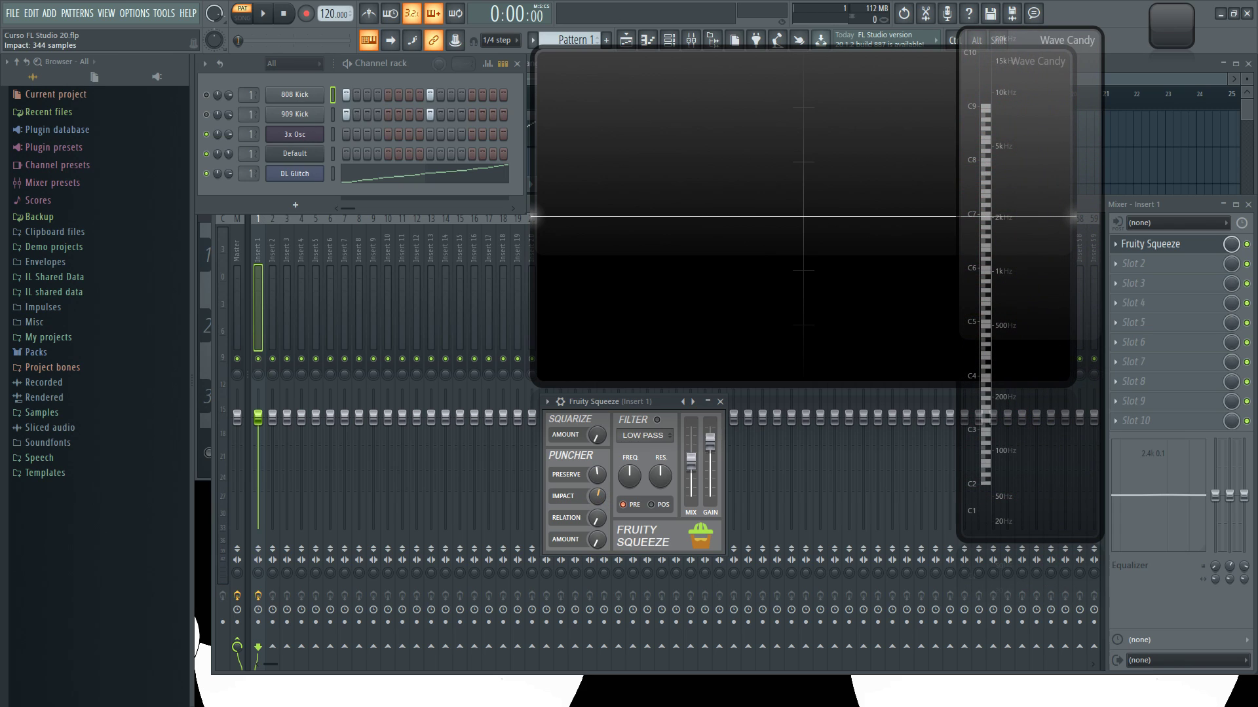
# Sweep the Puncher's Impact up and down, ending near minimum, while auditioning the 808 Kick
pyautogui.moveTo(598, 497); pyautogui.dragTo(598, 514)
pyautogui.moveTo(599, 501); pyautogui.dragTo(599, 452)
pyautogui.moveTo(597, 499); pyautogui.dragTo(597, 498)
pyautogui.press('q')
pyautogui.press('q')
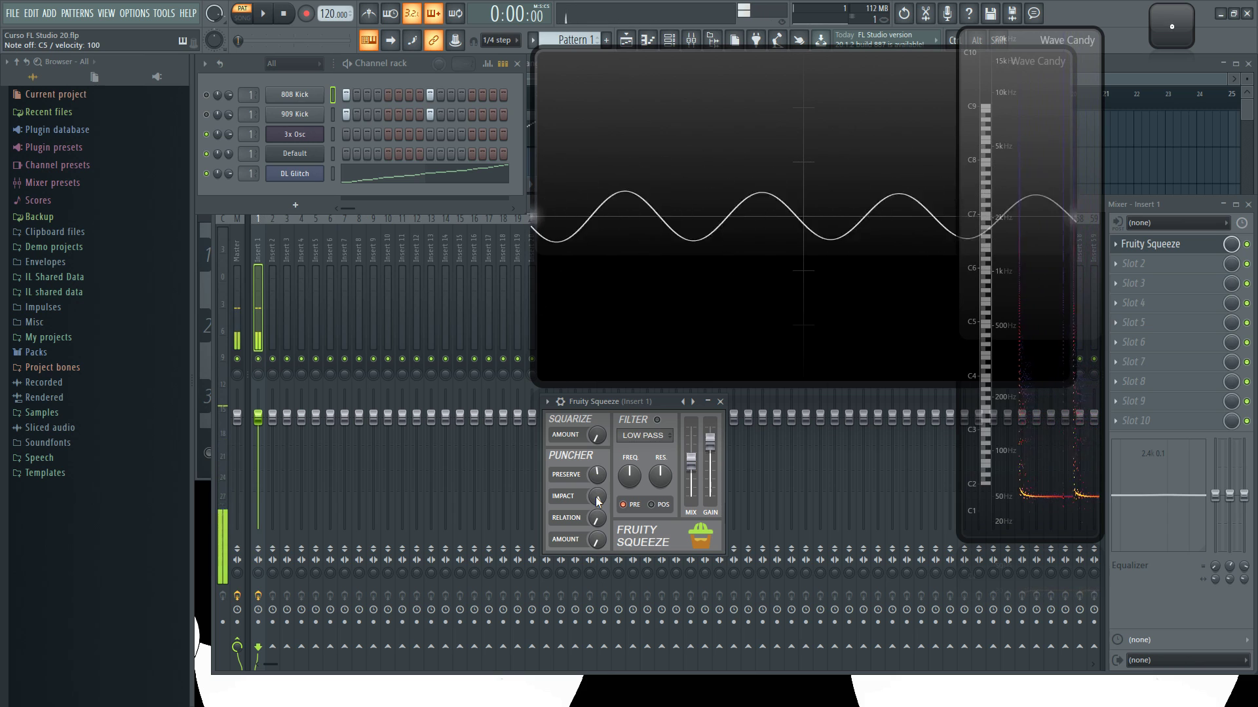
pyautogui.moveTo(598, 502); pyautogui.dragTo(597, 531)
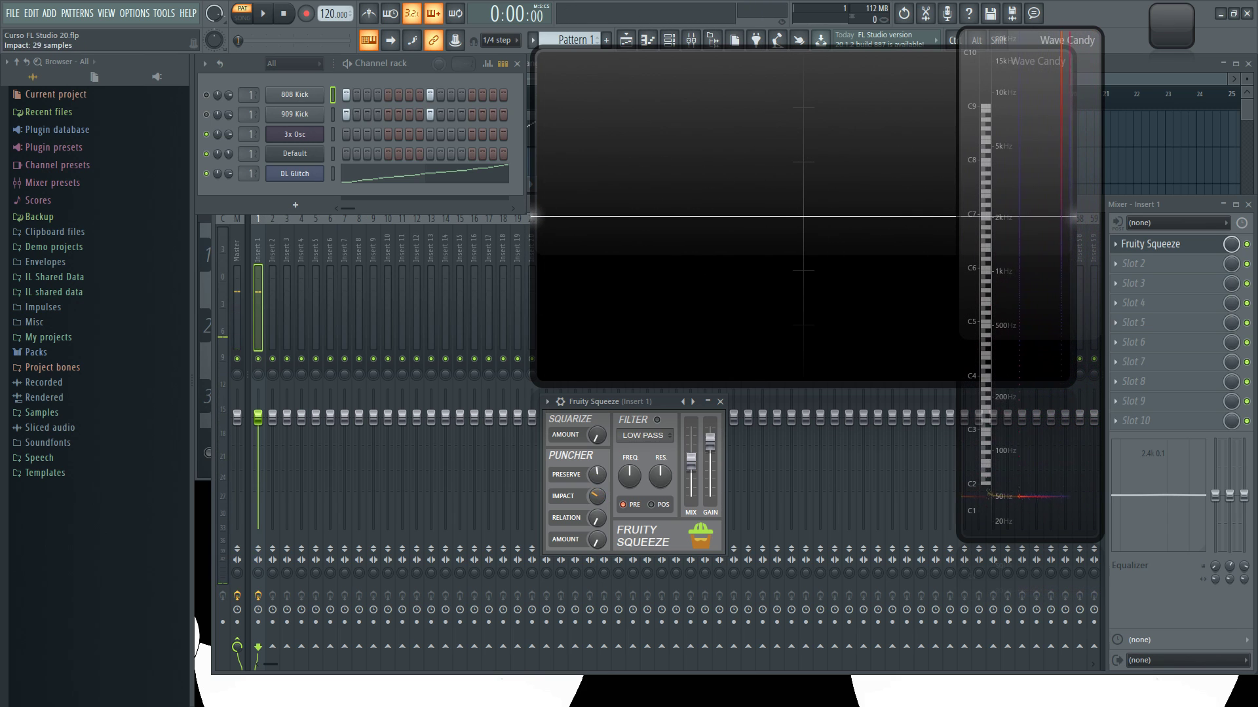
pyautogui.press('q')
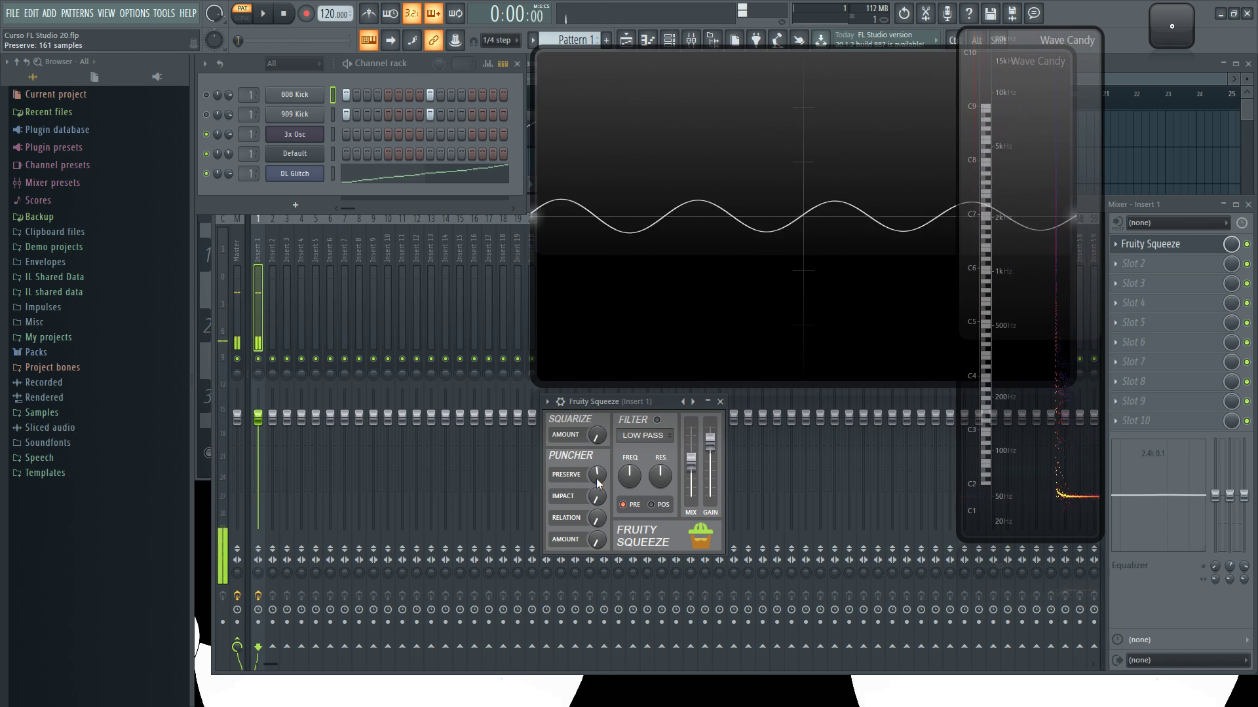
# Reduce the Puncher's Preserve and Impact further, auditioning the 808 Kick after each change
pyautogui.moveTo(598, 474); pyautogui.dragTo(598, 492)
pyautogui.press('q')
pyautogui.press('q')
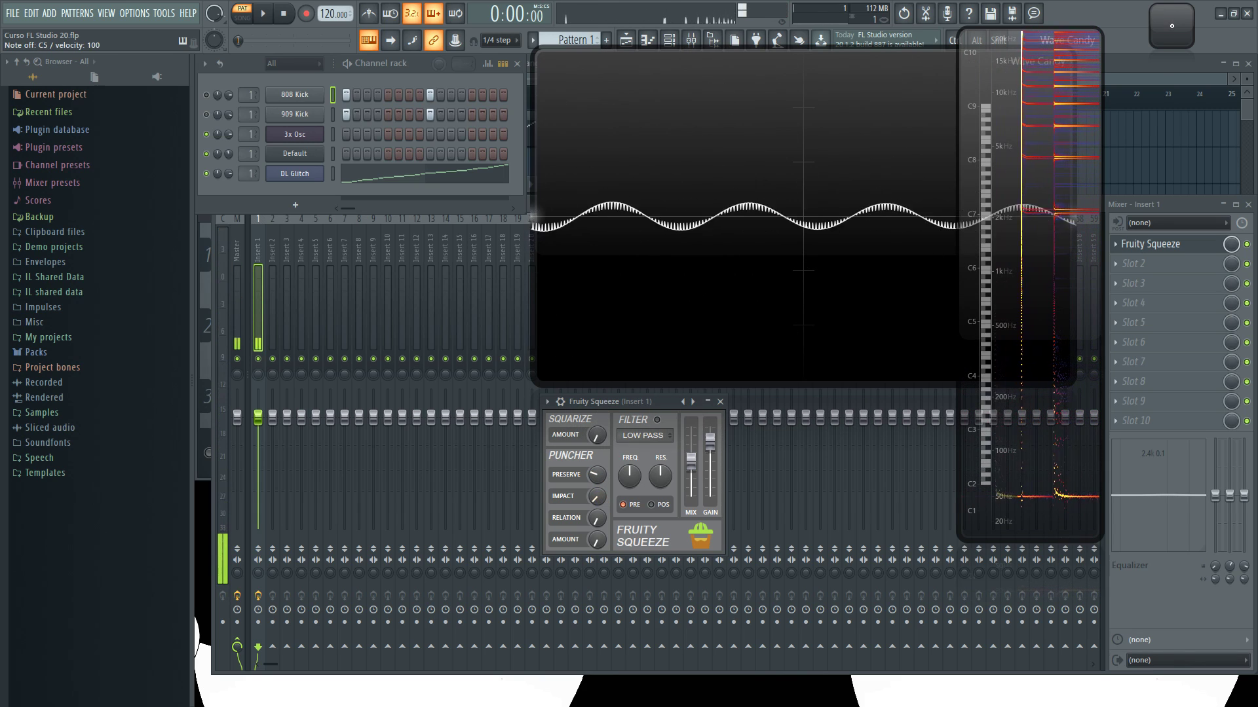
pyautogui.moveTo(597, 496)
pyautogui.mouseDown()
pyautogui.moveTo(598, 483)
pyautogui.moveTo(597, 512)
pyautogui.mouseUp()
pyautogui.press('q')
pyautogui.press('q')
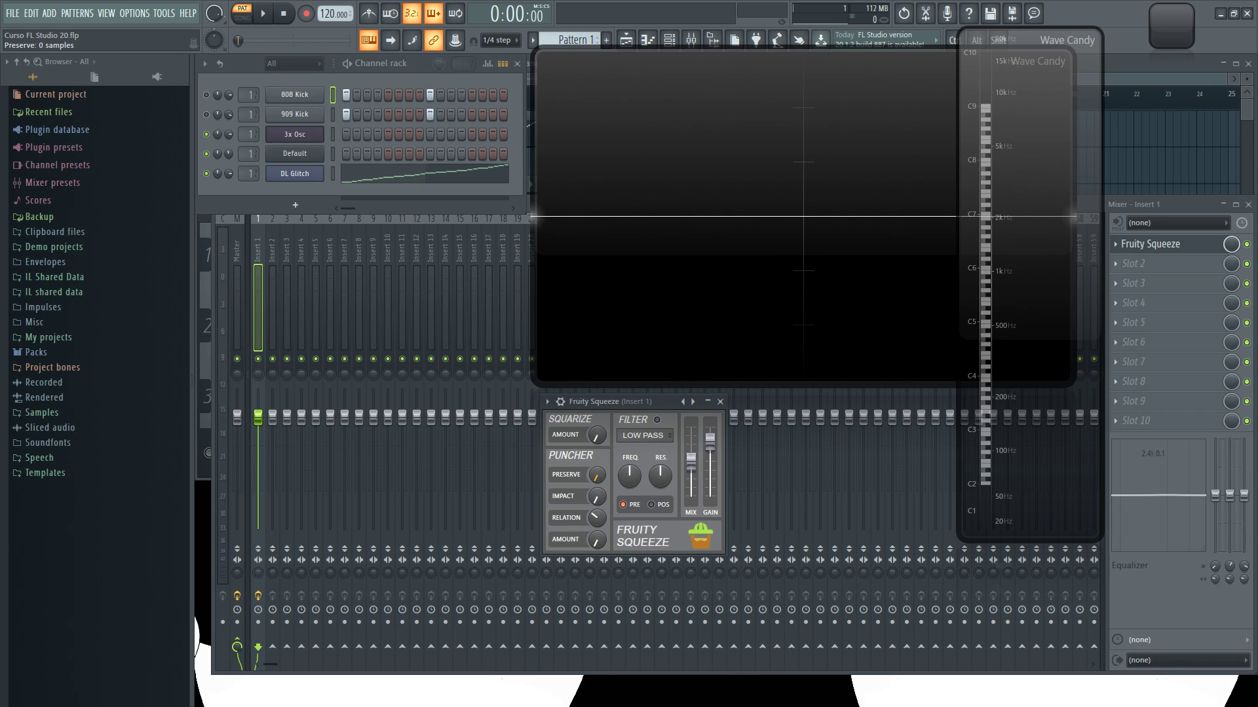
# Raise the Puncher's Preserve slightly above 0 samples and compare the sound with repeated 808 Kick notes
pyautogui.press('q')
pyautogui.press('q')
pyautogui.press('q')
pyautogui.moveTo(597, 475)
pyautogui.mouseDown()
pyautogui.moveTo(596, 409)
pyautogui.moveTo(597, 466)
pyautogui.mouseUp()
pyautogui.press('q')
pyautogui.press('q')
pyautogui.press('q')
pyautogui.press('q')
pyautogui.press('q')
pyautogui.press('q')
pyautogui.press('q')
# Raise the Puncher's Relation to maximum and audition the 808 Kick
pyautogui.moveTo(597, 518); pyautogui.dragTo(597, 486)
pyautogui.press('q')
pyautogui.press('q')
pyautogui.press('q')
# Raise the Puncher's Preserve to 3372 samples while auditioning the 808 Kick
pyautogui.moveTo(597, 475); pyautogui.dragTo(597, 446)
pyautogui.press('q')
pyautogui.press('q')
pyautogui.moveTo(596, 478); pyautogui.dragTo(596, 477)
pyautogui.press('z')
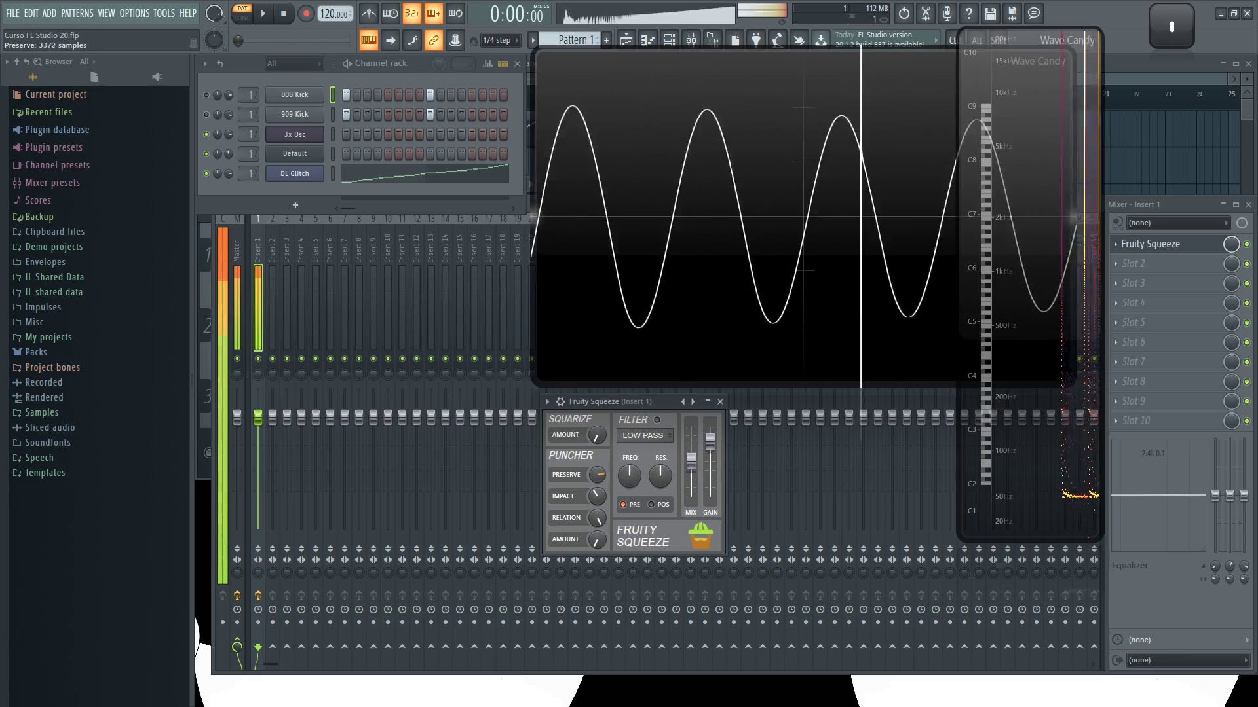
# Lower the Puncher's Preserve and Impact in small increments, Impact down to 3 samples, playing the 808 Kick after each change
pyautogui.press('z')
pyautogui.scroll(-3, 596, 474)
pyautogui.press('z')
pyautogui.scroll(-3, 597, 474)
pyautogui.press('z')
pyautogui.scroll(-3, 597, 474)
pyautogui.press('z')
pyautogui.scroll(-1, 597, 474)
pyautogui.press('z')
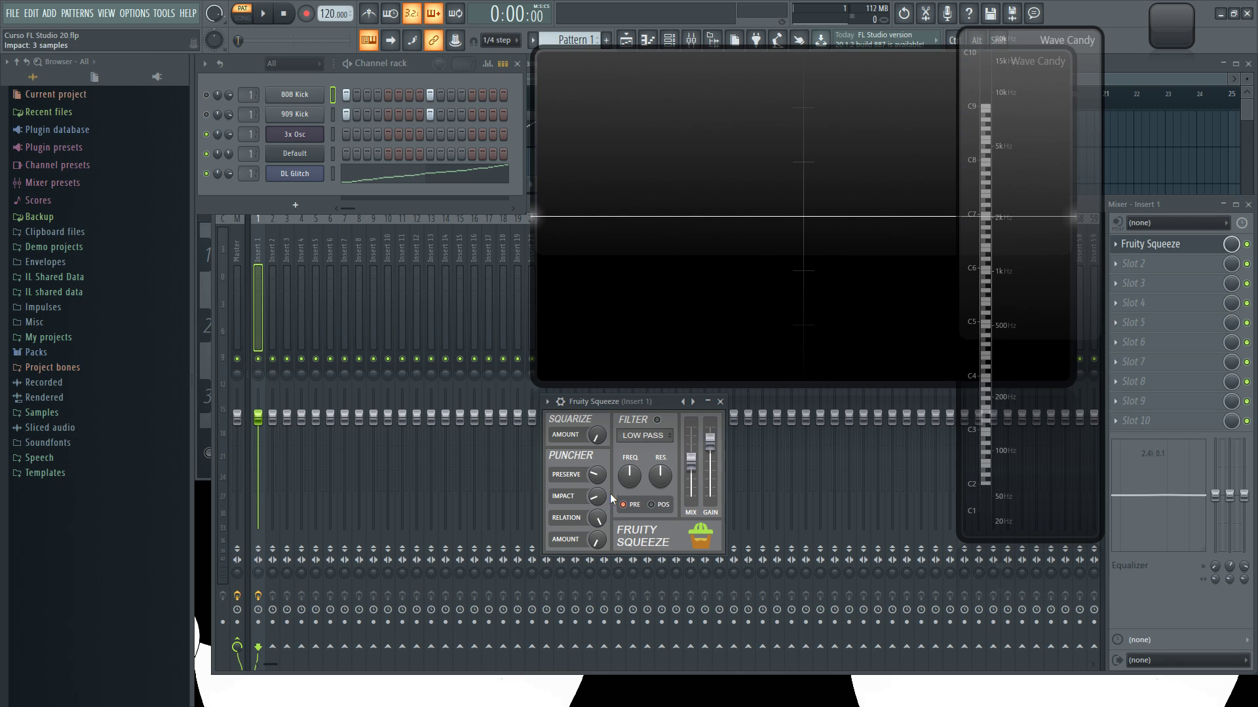
pyautogui.scroll(-2, 604, 481)
pyautogui.press('z')
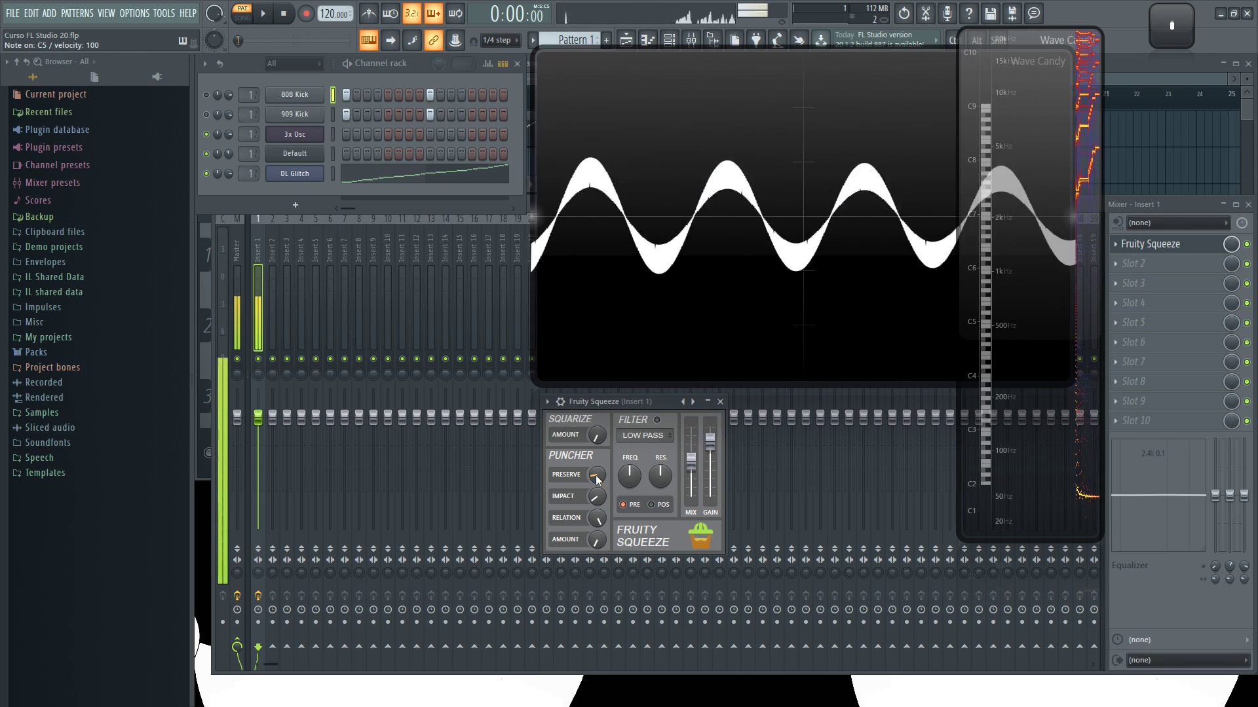
# Fine-tune the Puncher's Preserve up and down and audition the 808 Kick
pyautogui.scroll(-3, 598, 523)
pyautogui.scroll(1, 604, 523)
pyautogui.scroll(-1, 602, 524)
pyautogui.scroll(2, 599, 501)
pyautogui.press('i')
pyautogui.moveTo(596, 475); pyautogui.dragTo(597, 482)
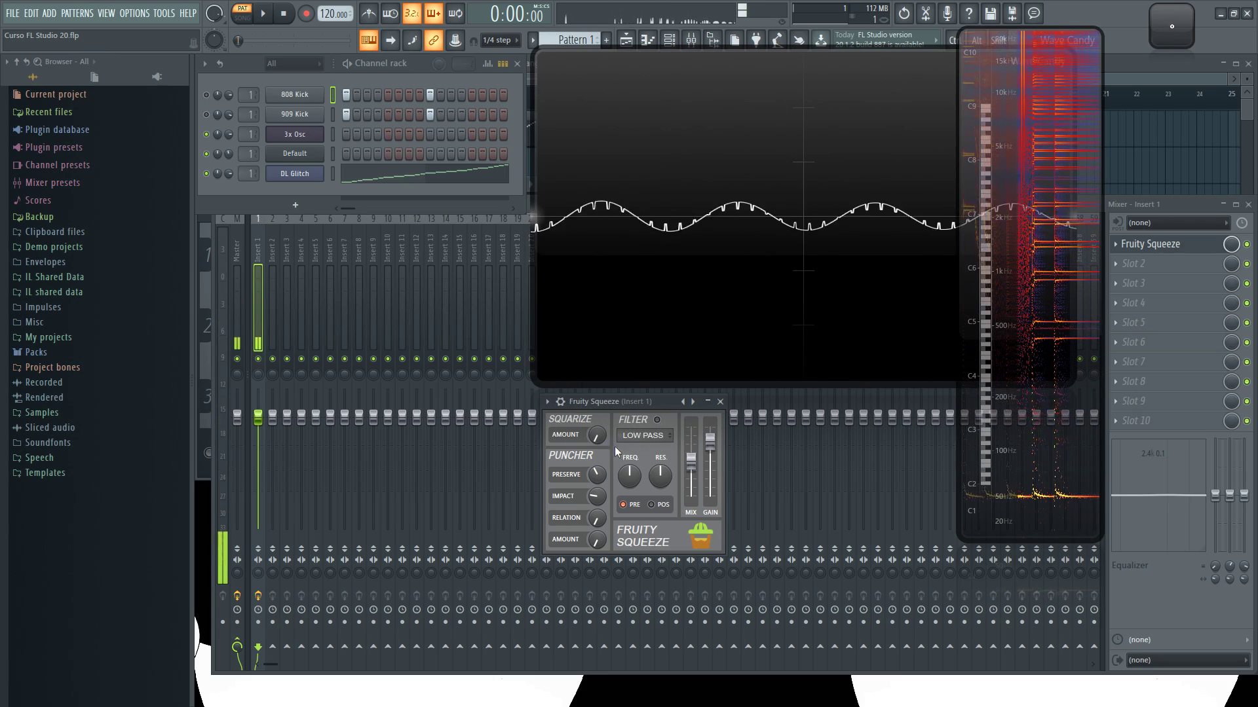
pyautogui.press('i')
pyautogui.press('i')
pyautogui.press('i')
# Raise the Squarize amount to near maximum and audition the 808 Kick
pyautogui.moveTo(599, 438); pyautogui.dragTo(599, 411)
pyautogui.press('i')
pyautogui.press('i')
pyautogui.press('i')
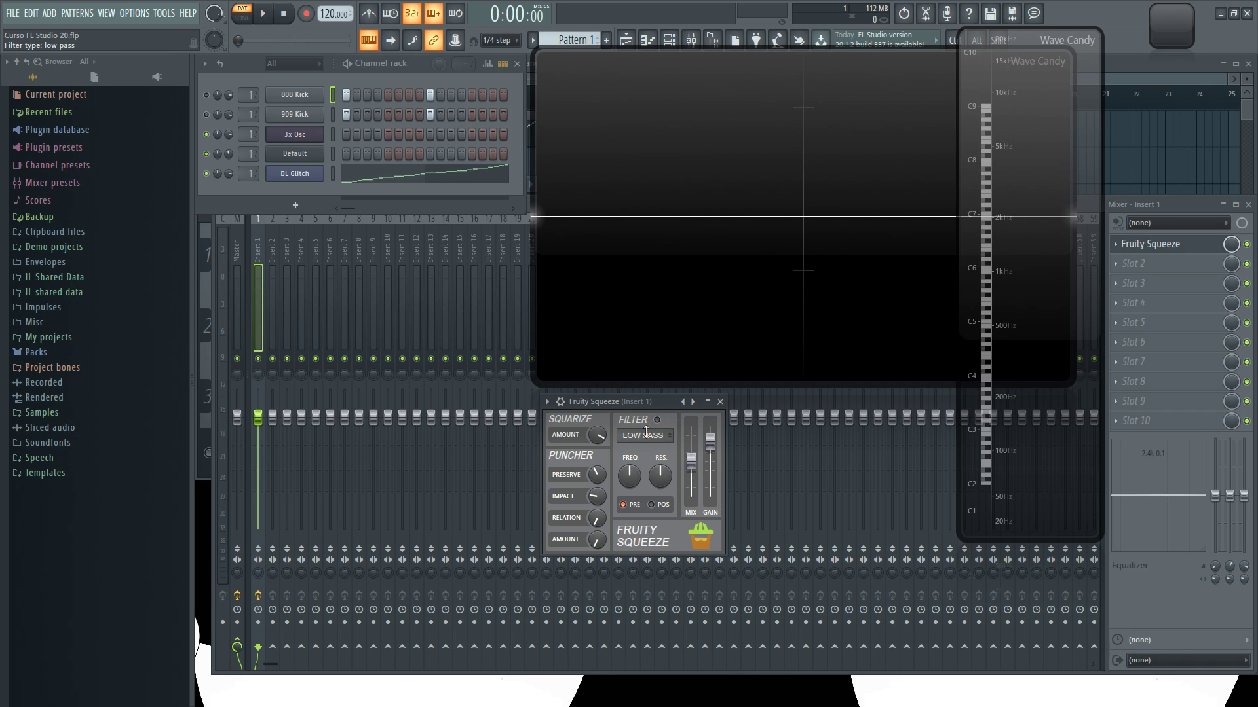
# Explore the filter's type selector and audition the 808 Kick with the Low Pass type
pyautogui.moveTo(646, 435); pyautogui.dragTo(646, 435)
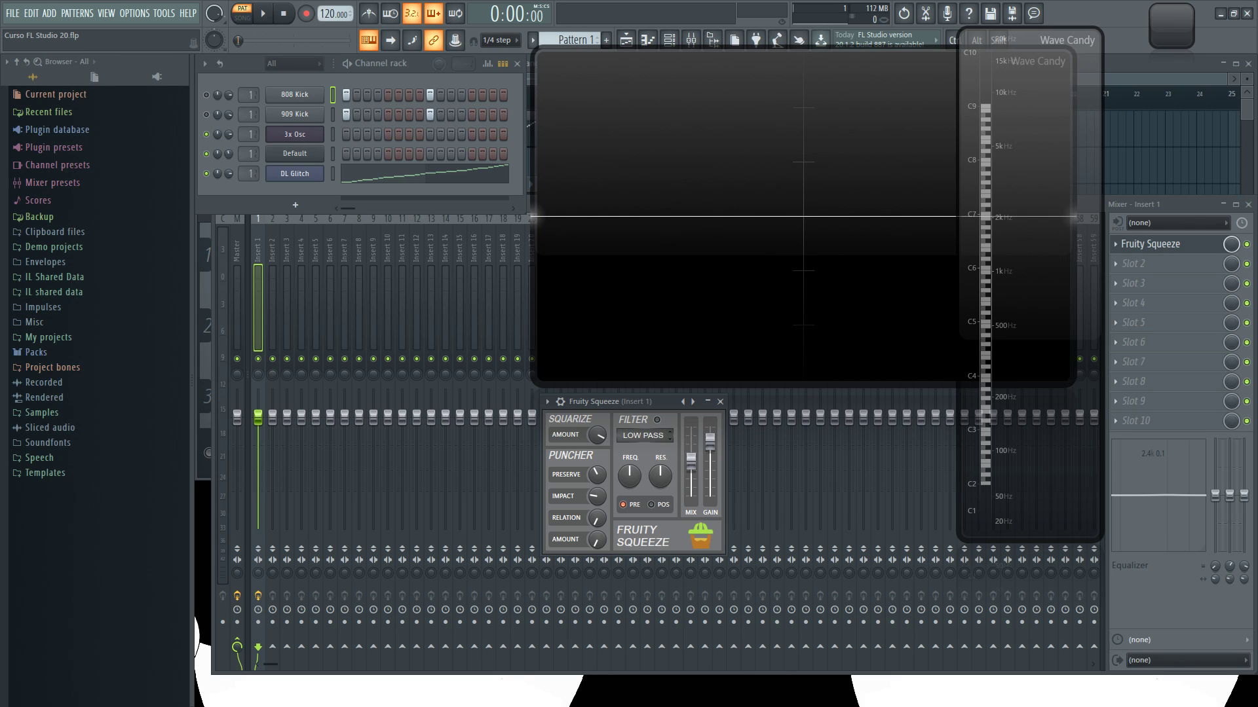
pyautogui.moveTo(646, 435); pyautogui.dragTo(646, 430)
pyautogui.press('q')
pyautogui.press('q')
pyautogui.press('q')
pyautogui.press('q')
# Lower the filter's frequency and resonance while auditioning the 808 Kick
pyautogui.moveTo(639, 486); pyautogui.dragTo(662, 524)
pyautogui.press('q')
pyautogui.press('q')
pyautogui.press('q')
pyautogui.press('q')
pyautogui.press('q')
# Switch the filter on and audition the 808 Kick
pyautogui.click(658, 420)
pyautogui.press('i')
pyautogui.press('i')
pyautogui.press('i')
pyautogui.press('i')
# Vary the filter's frequency with the filter placed in POS position, auditioning the 808 Kick
pyautogui.moveTo(633, 480); pyautogui.dragTo(660, 433)
pyautogui.press('i')
pyautogui.press('i')
pyautogui.press('i')
pyautogui.press('i')
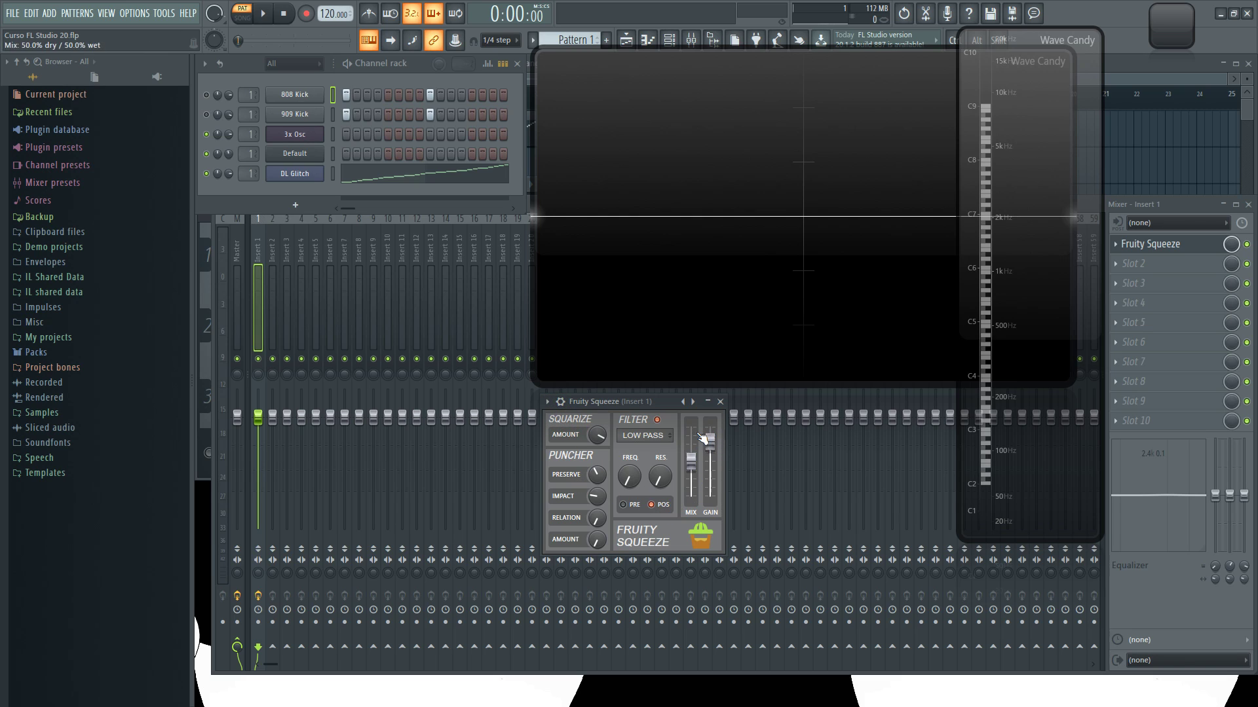
# Lower the mix to fully dry and raise it to 100% wet, auditioning the 808 Kick at both extremes
pyautogui.moveTo(691, 458); pyautogui.dragTo(691, 499)
pyautogui.press('q')
pyautogui.press('q')
pyautogui.moveTo(693, 497); pyautogui.dragTo(693, 425)
pyautogui.press('q')
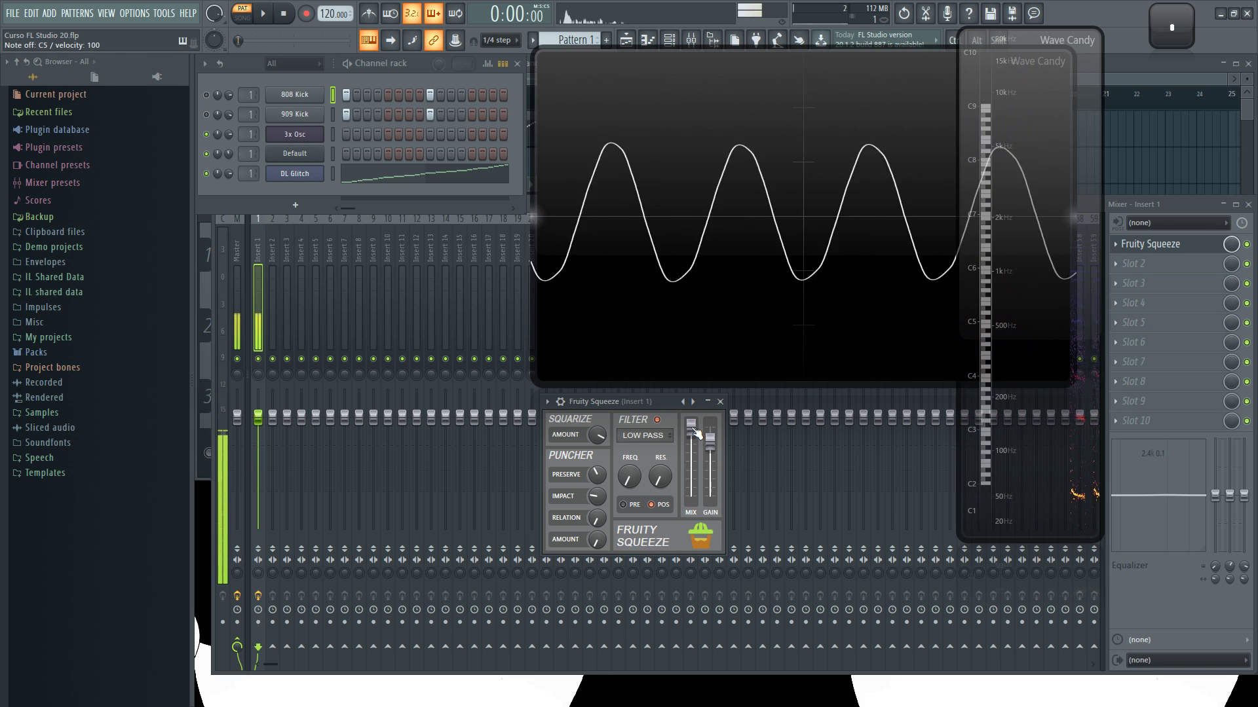
pyautogui.press('q')
# Lower the filter's frequency and switch the filter to PRE while auditioning the 808 Kick
pyautogui.moveTo(631, 476)
pyautogui.mouseDown()
pyautogui.moveTo(630, 450)
pyautogui.moveTo(630, 501)
pyautogui.mouseUp()
pyautogui.press('q')
pyautogui.press('q')
pyautogui.click(633, 507)
pyautogui.press('q')
pyautogui.press('q')
# Reduce the Squarize amount slightly and audition the 808 Kick at 100% wet
pyautogui.moveTo(597, 435); pyautogui.dragTo(597, 446)
pyautogui.press('q')
pyautogui.press('q')
pyautogui.press('q')
pyautogui.press('q')
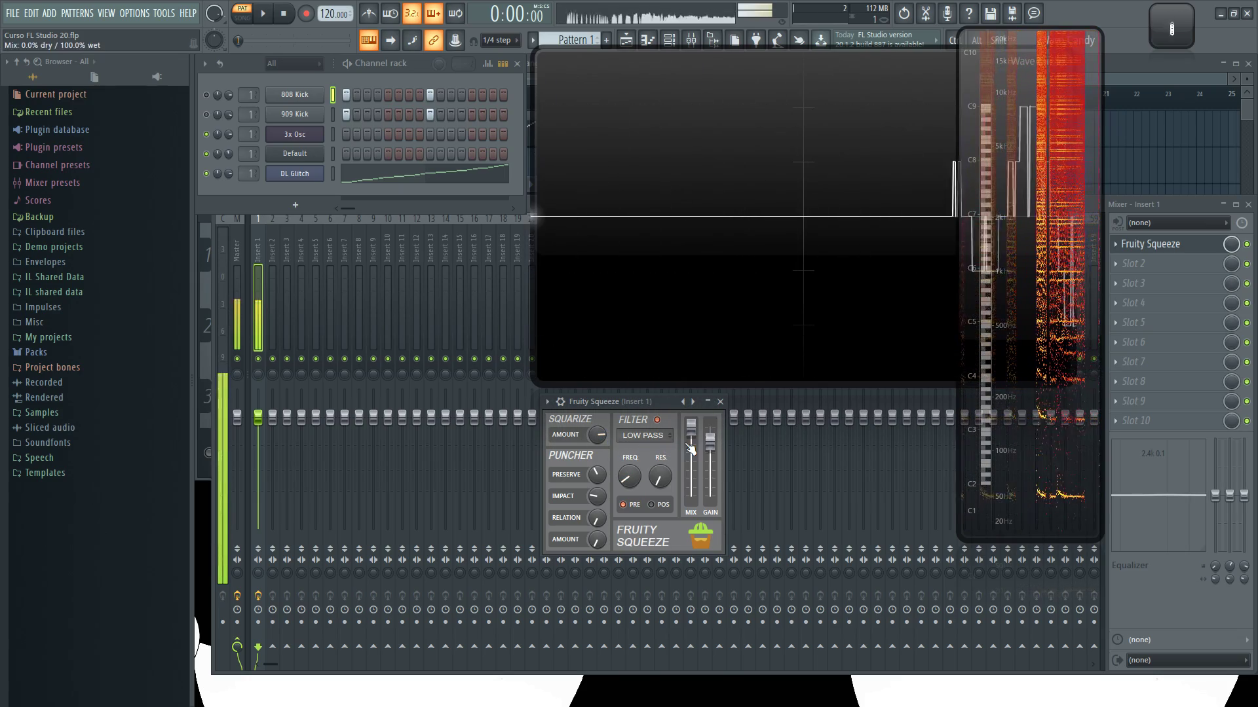
pyautogui.press('q')
# Set the mix to 50% dry / 50% wet and audition the 808 Kick
pyautogui.moveTo(692, 429); pyautogui.dragTo(691, 460)
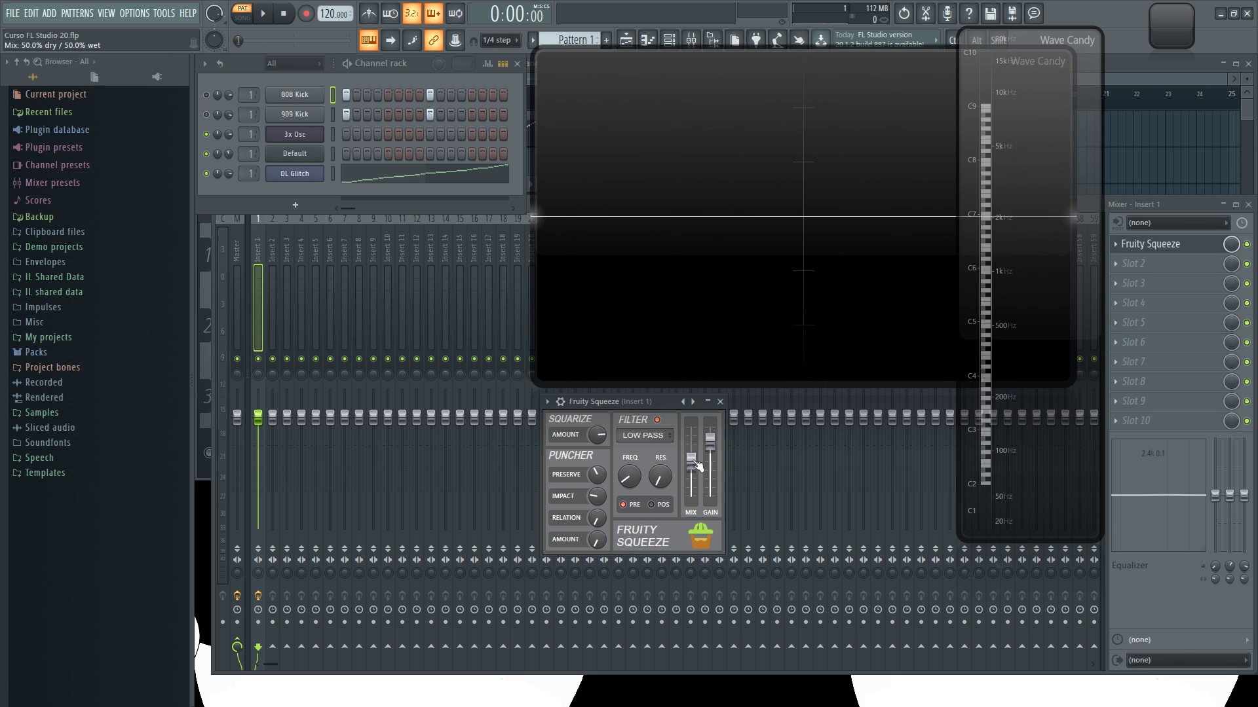
pyautogui.press('z')
pyautogui.press('z')
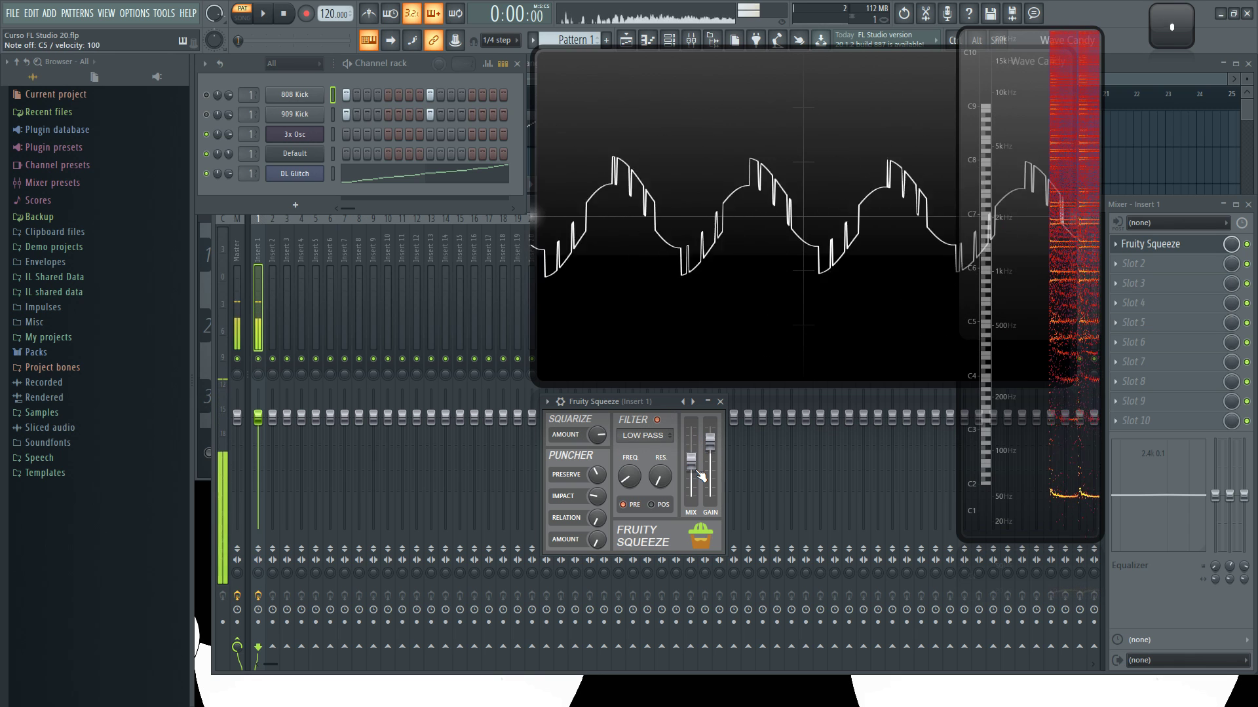
# Lower the gain for an audition of the 808 Kick and return it to 100%
pyautogui.moveTo(711, 448); pyautogui.dragTo(710, 495)
pyautogui.press('z')
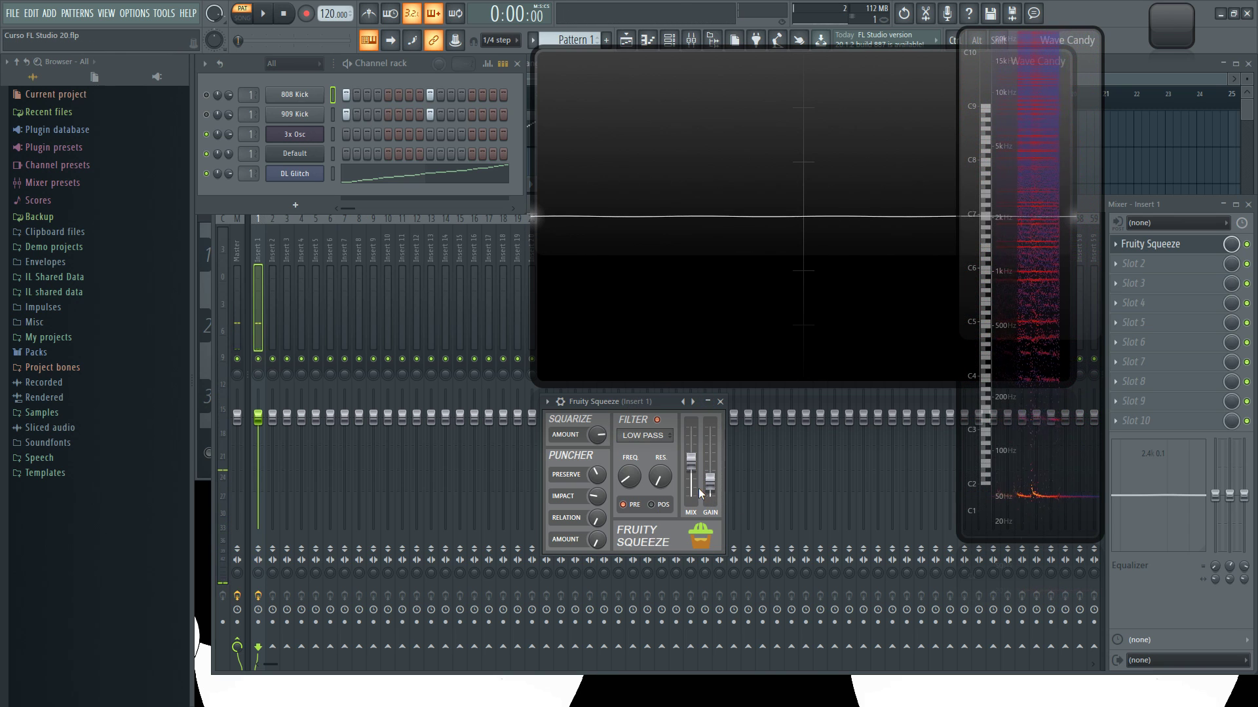
pyautogui.moveTo(711, 487); pyautogui.dragTo(711, 440)
pyautogui.press('z')
pyautogui.press('z')
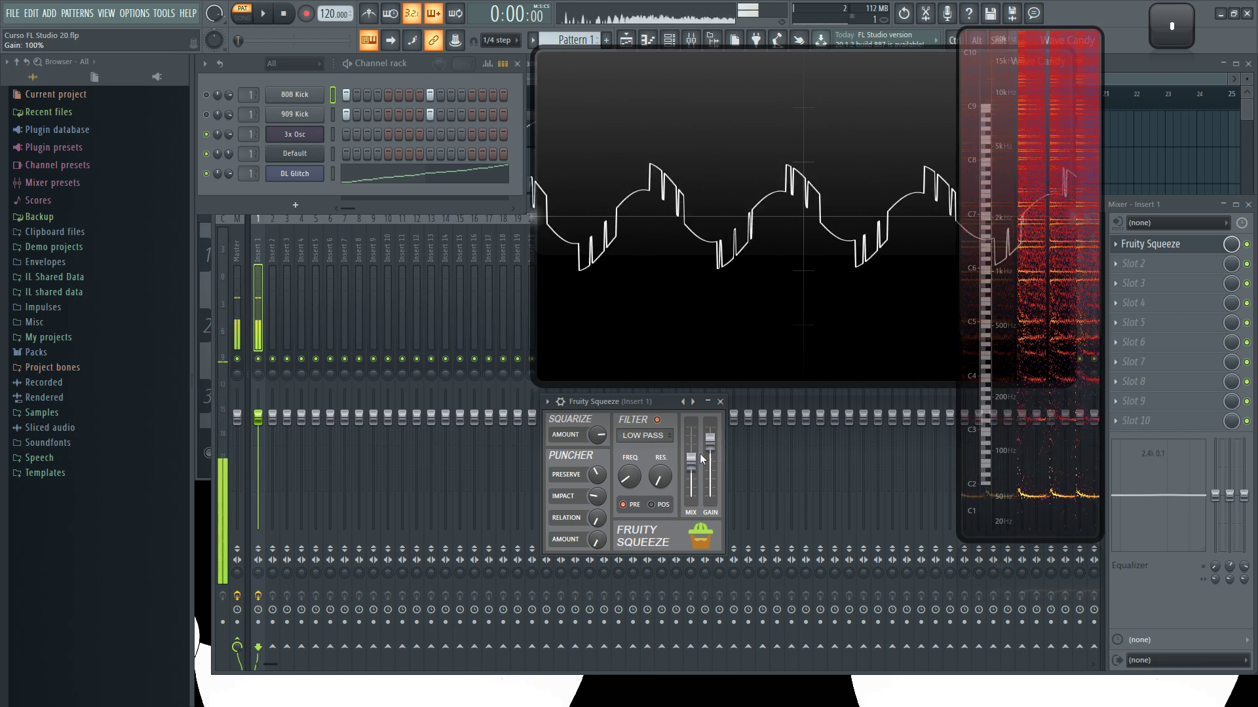
# Load the Punch and Off presets in turn, auditioning the 808 Kick with each
pyautogui.rightClick(693, 403)
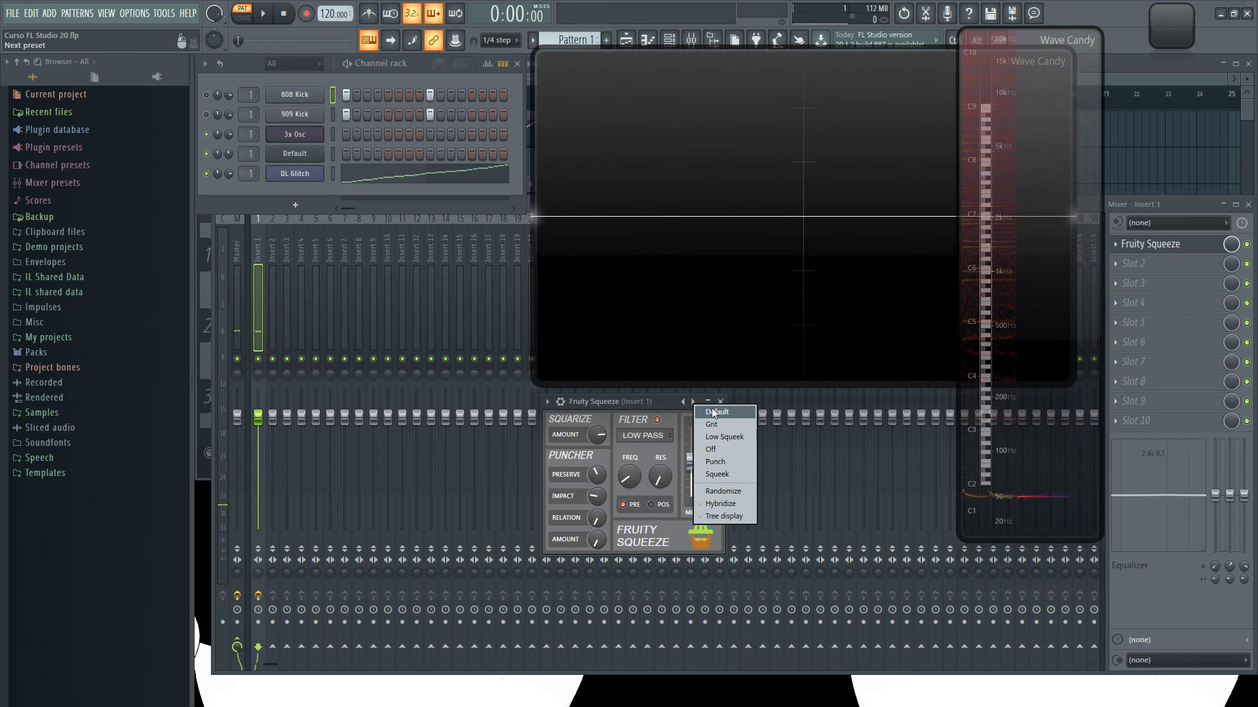
pyautogui.click(730, 460)
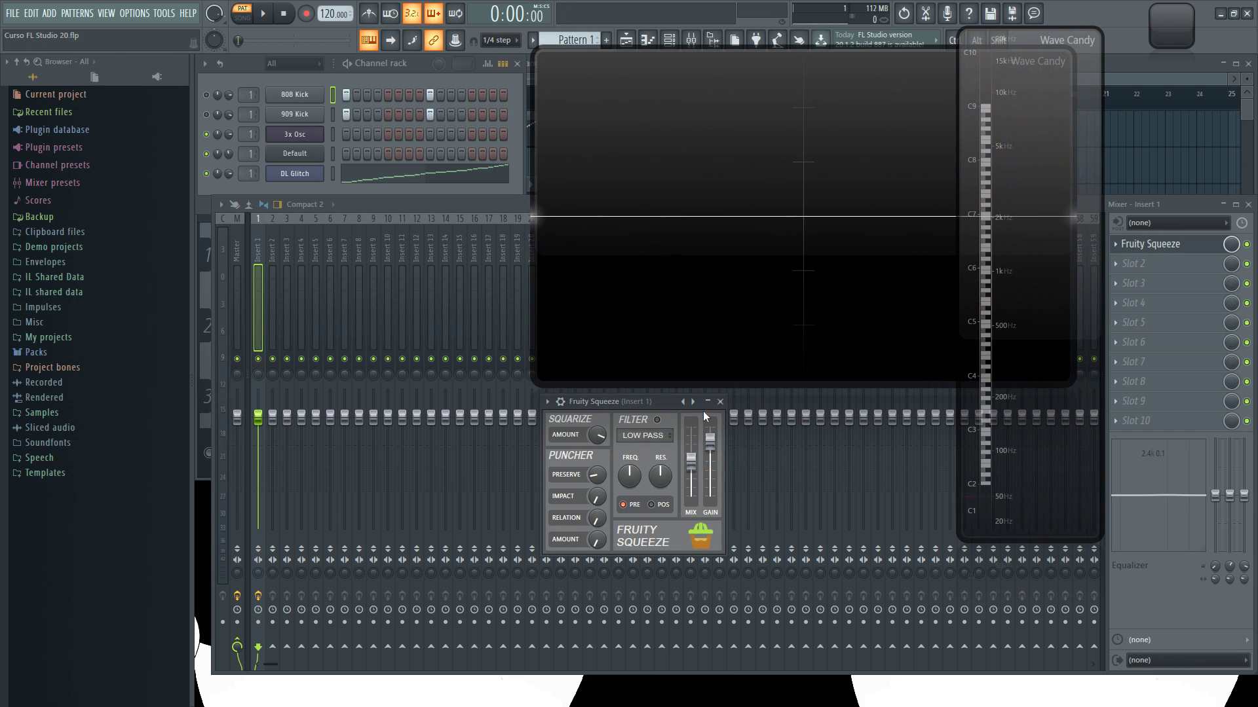
pyautogui.press('z')
pyautogui.rightClick(693, 403)
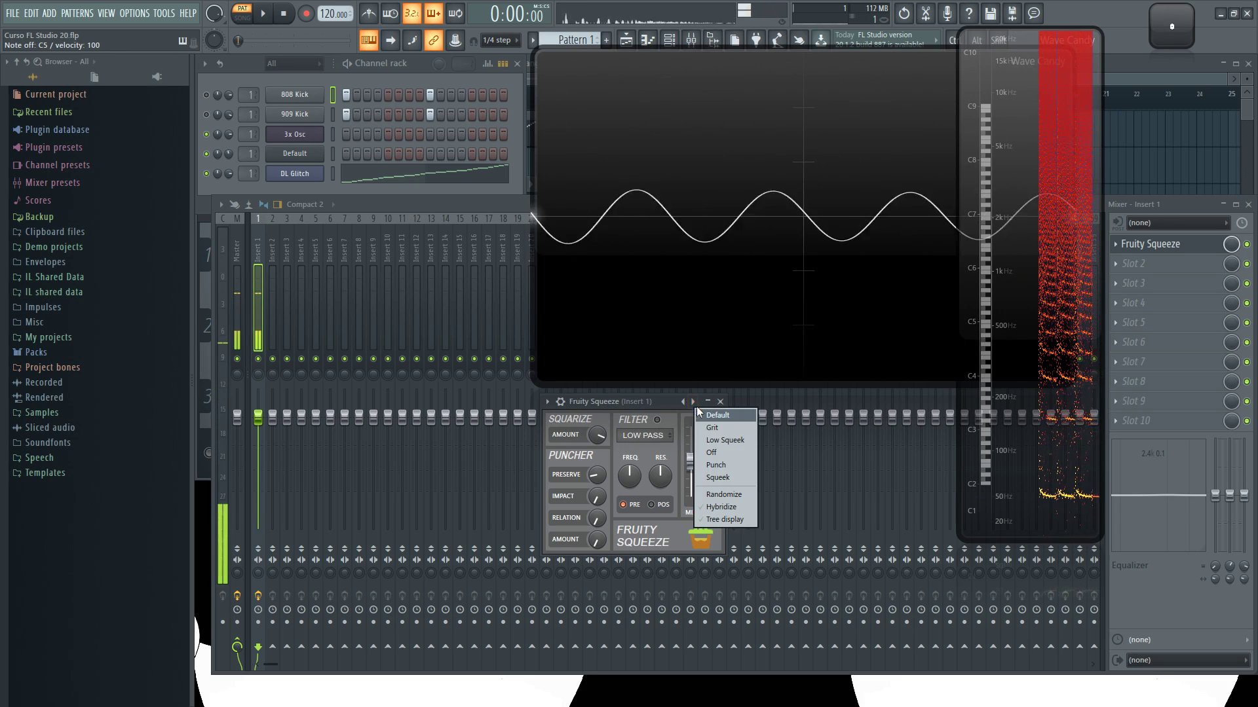
pyautogui.click(724, 450)
pyautogui.press('z')
pyautogui.press('z')
# Load two more Fruity Squeeze presets, ending on Grit, and audition the 808 Kick with each
pyautogui.rightClick(692, 404)
pyautogui.click(718, 414)
pyautogui.press('z')
pyautogui.rightClick(693, 404)
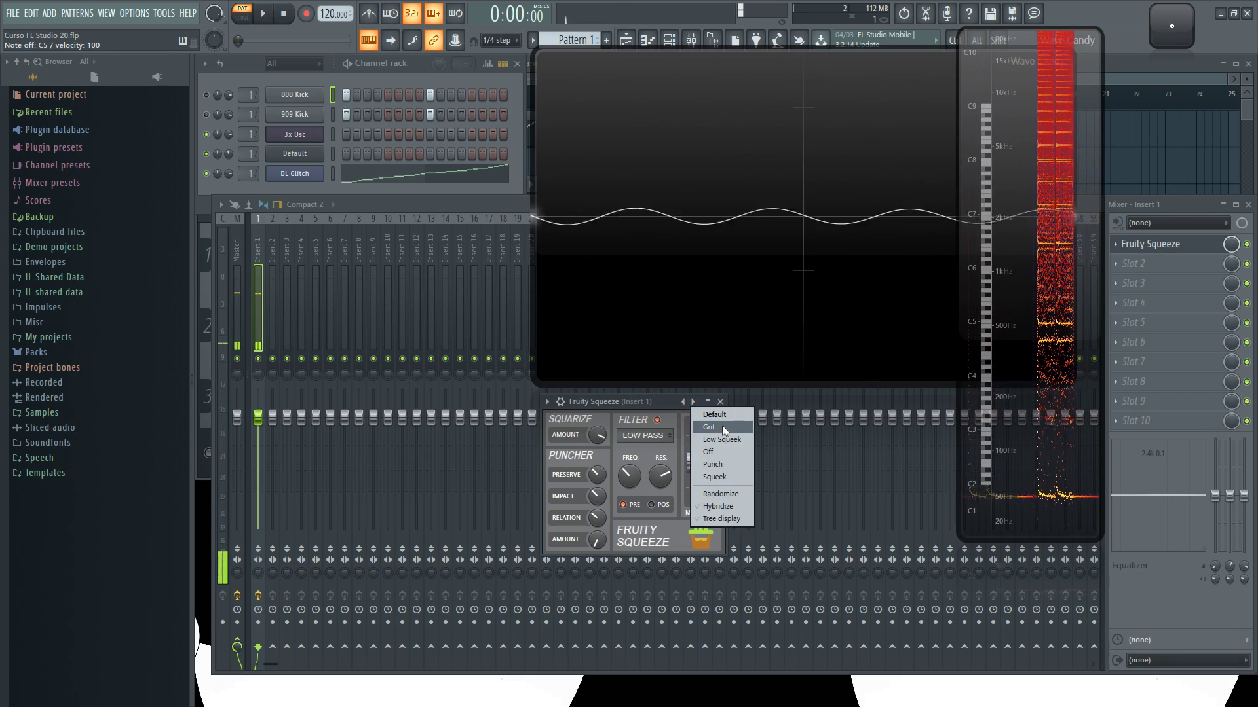
pyautogui.click(721, 426)
pyautogui.press('z')
# Load the Squeek preset and audition the 808 Kick
pyautogui.rightClick(693, 404)
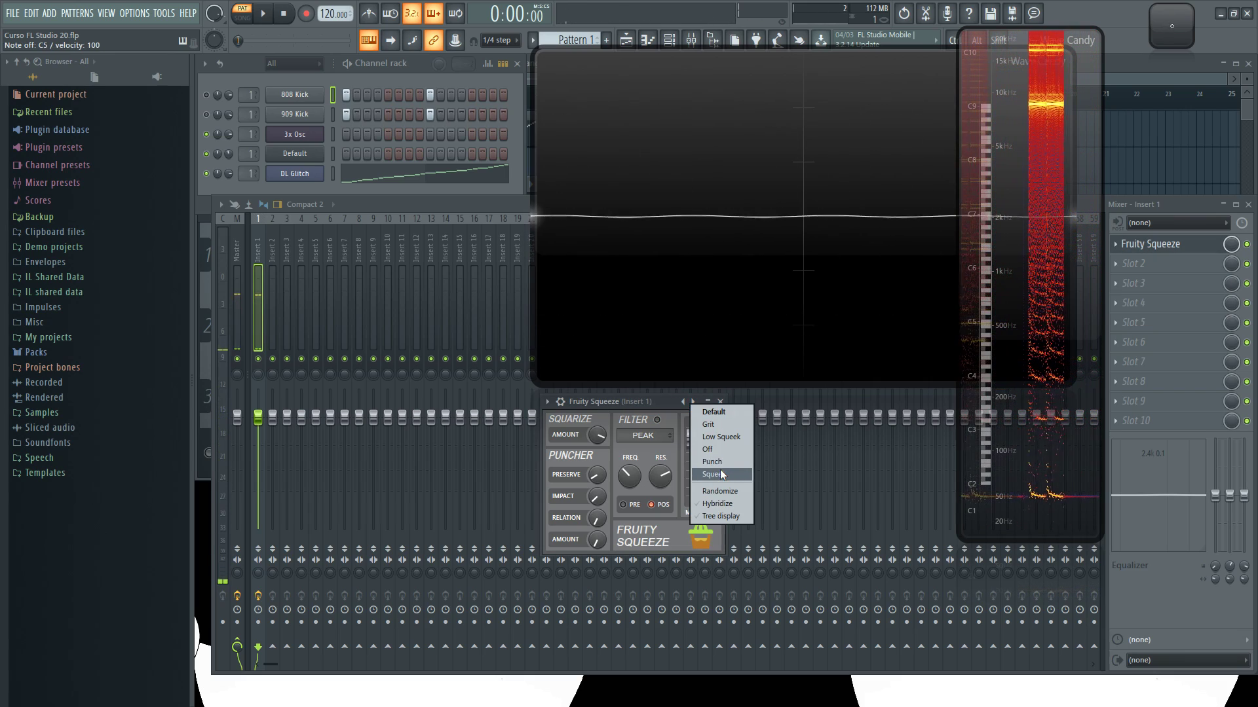
pyautogui.click(724, 475)
pyautogui.press('z')
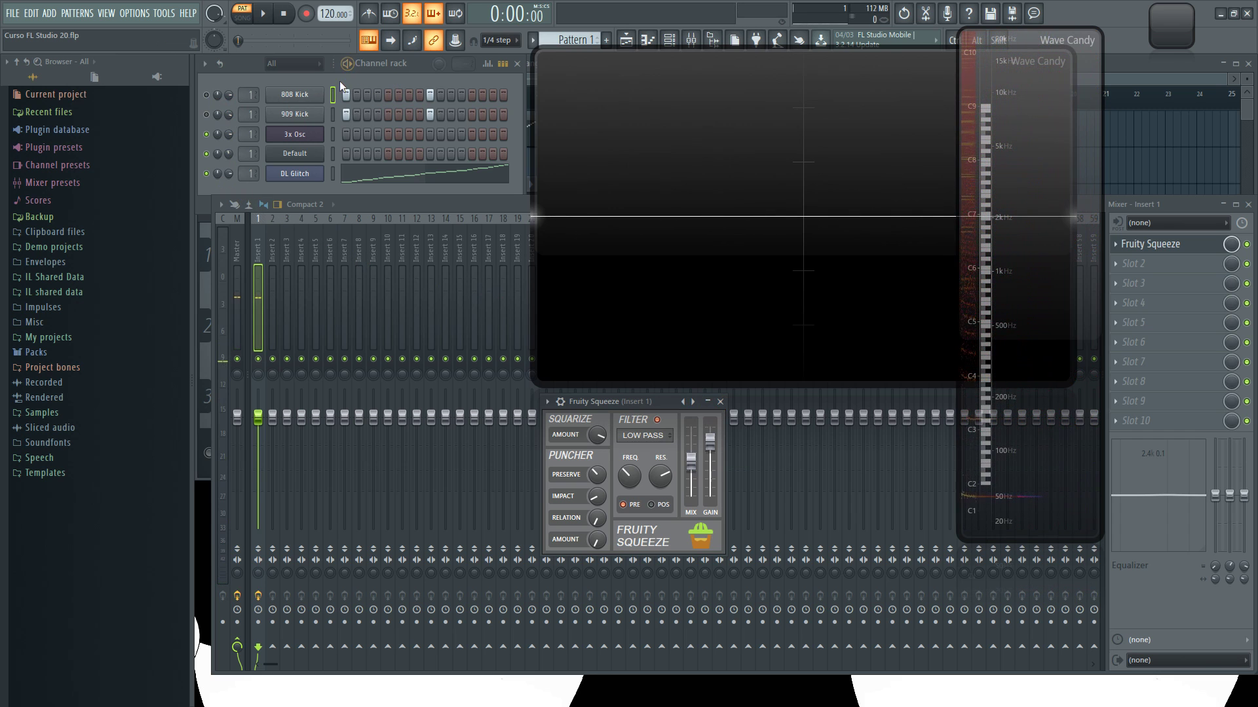
# Start playing the pattern and load another Fruity Squeeze preset, one with a Peak filter
pyautogui.click(265, 16)
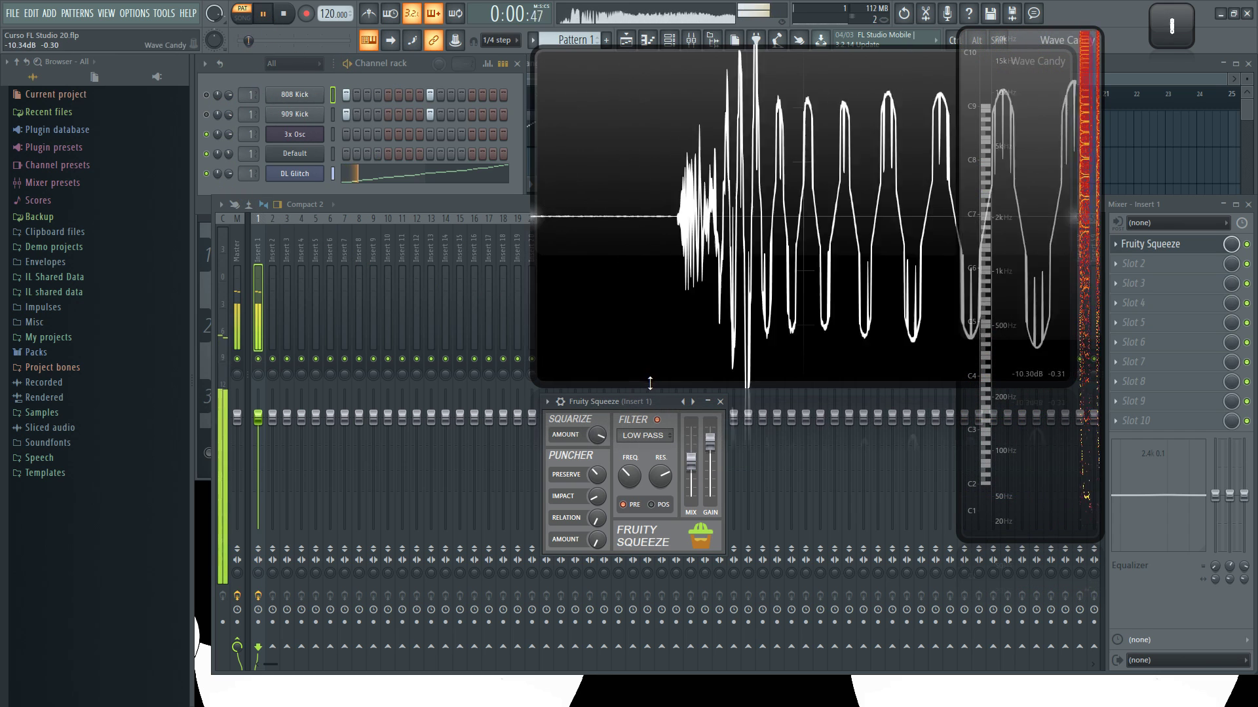
pyautogui.rightClick(685, 401)
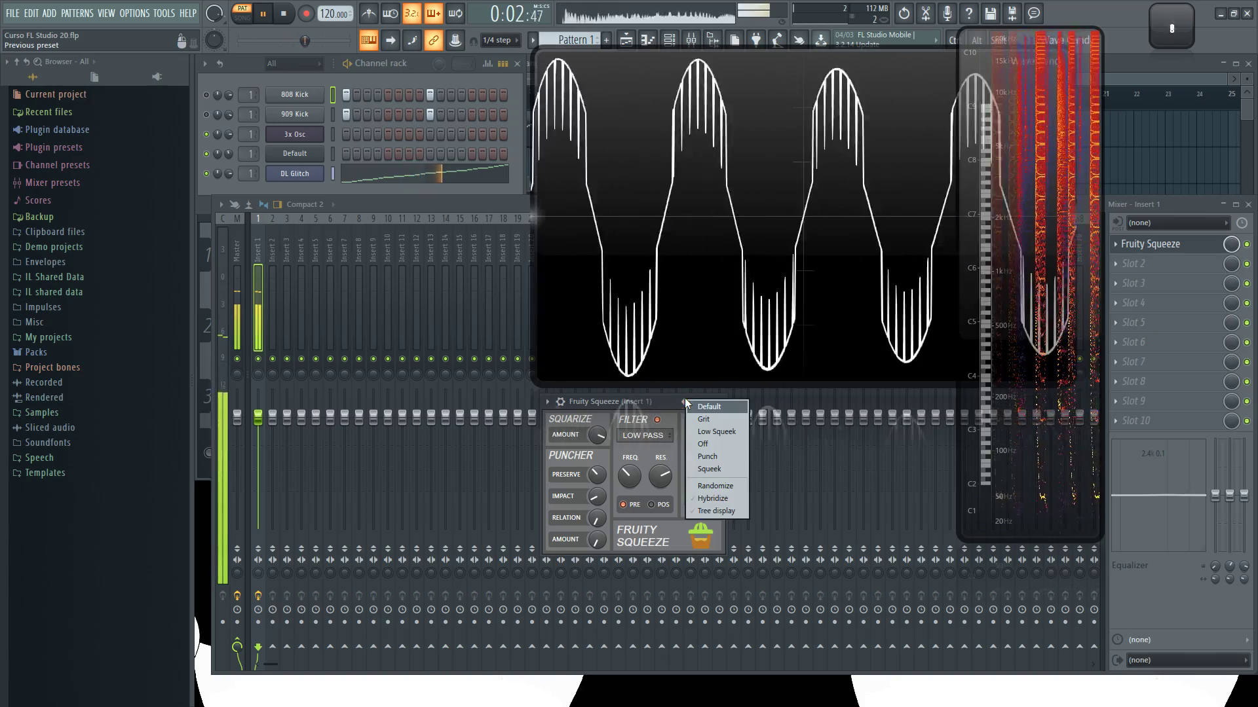
pyautogui.click(702, 404)
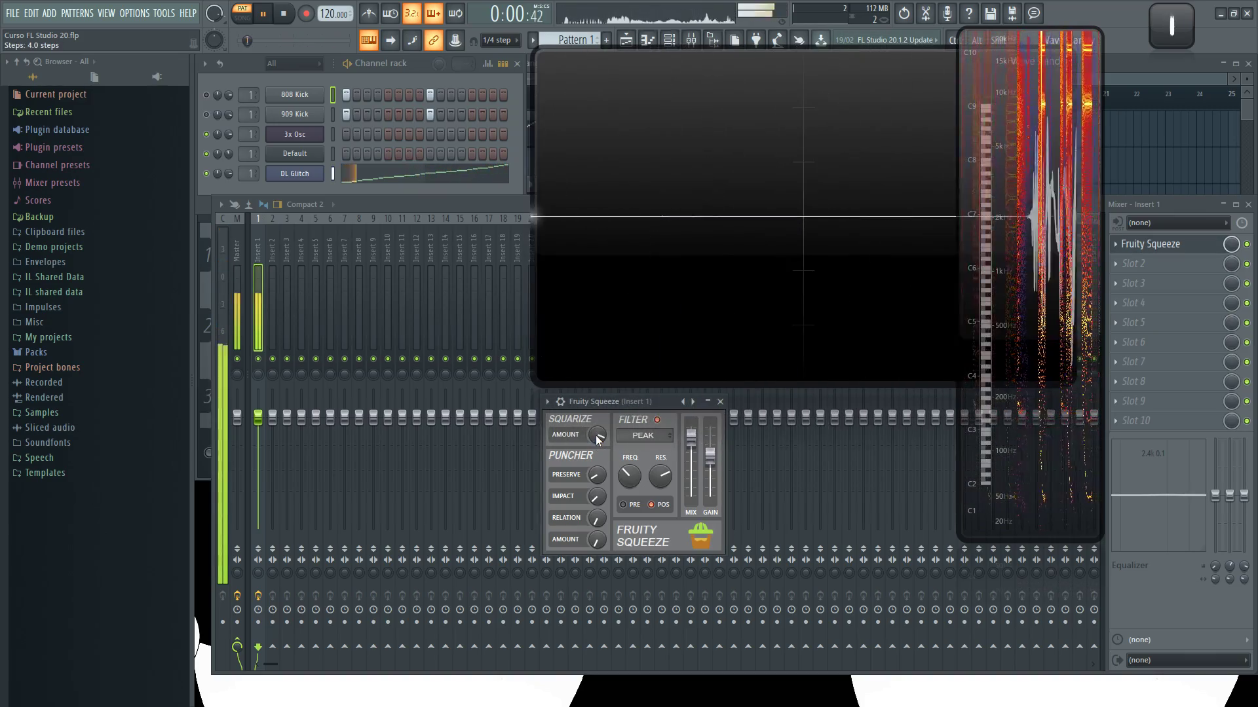
# Bring the filter's resonance and frequency to around midway and raise the mix to maximum during playback
pyautogui.moveTo(660, 477); pyautogui.dragTo(661, 530)
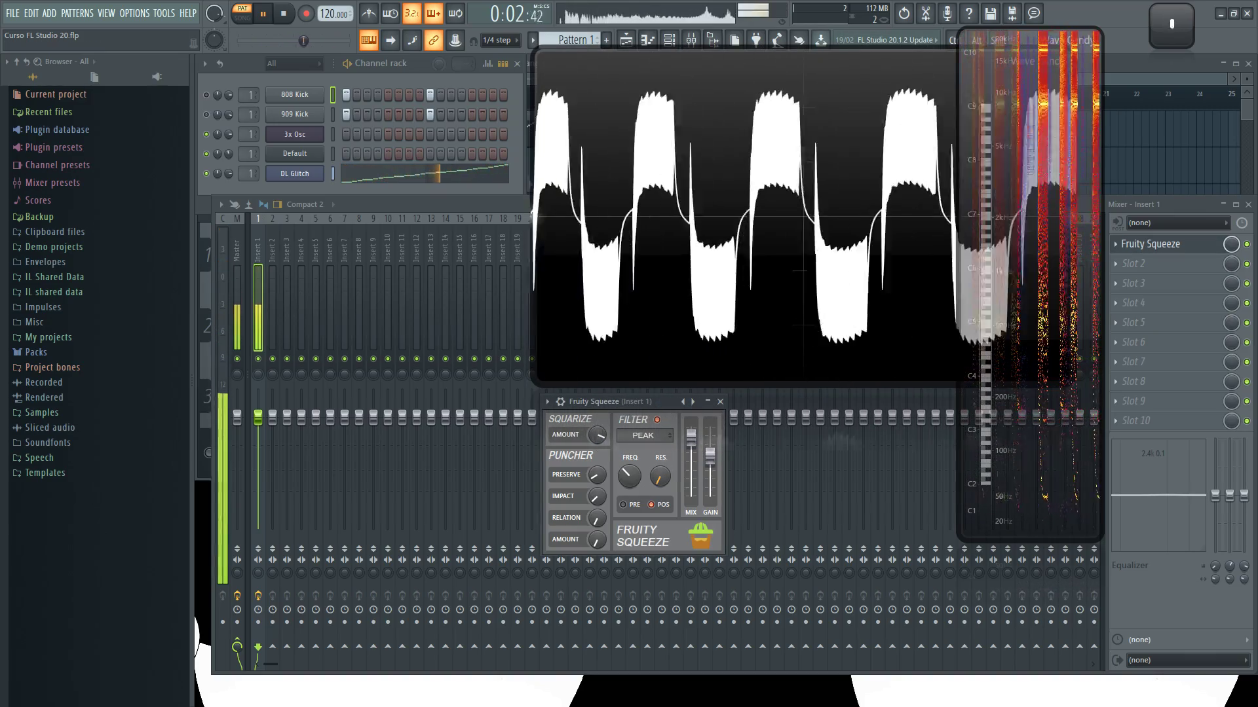
pyautogui.moveTo(629, 477); pyautogui.dragTo(661, 458)
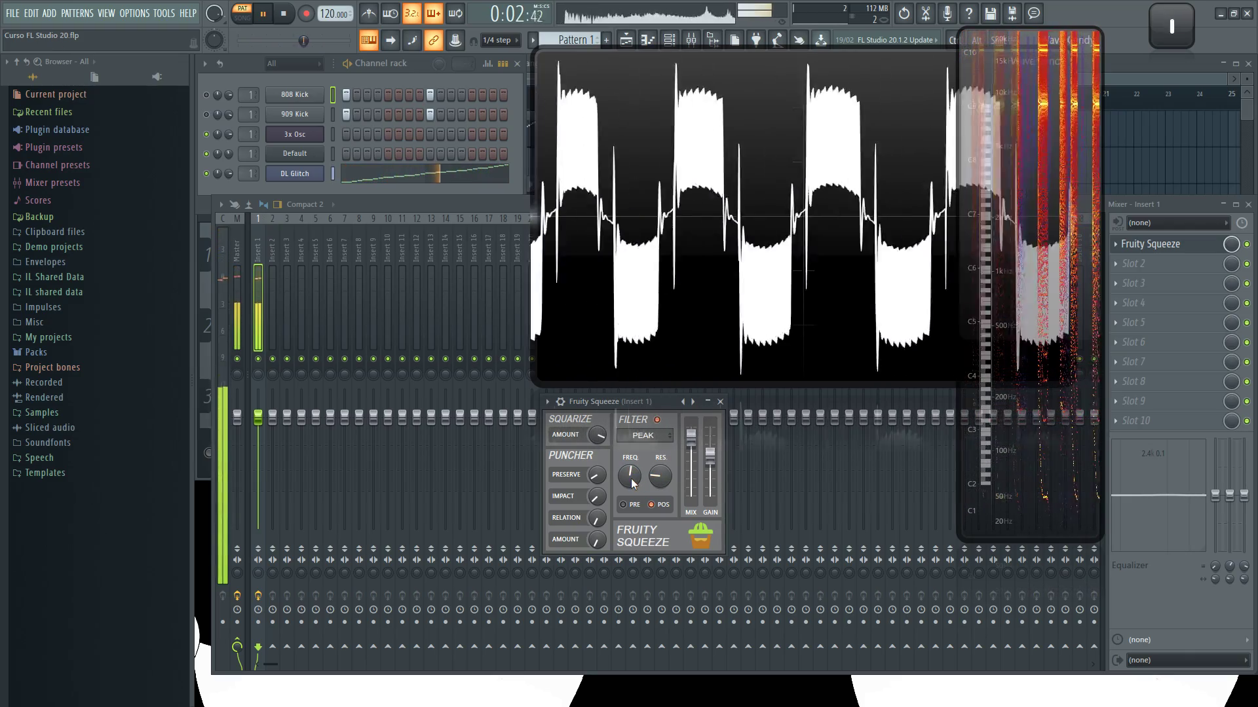
pyautogui.moveTo(698, 446); pyautogui.dragTo(699, 435)
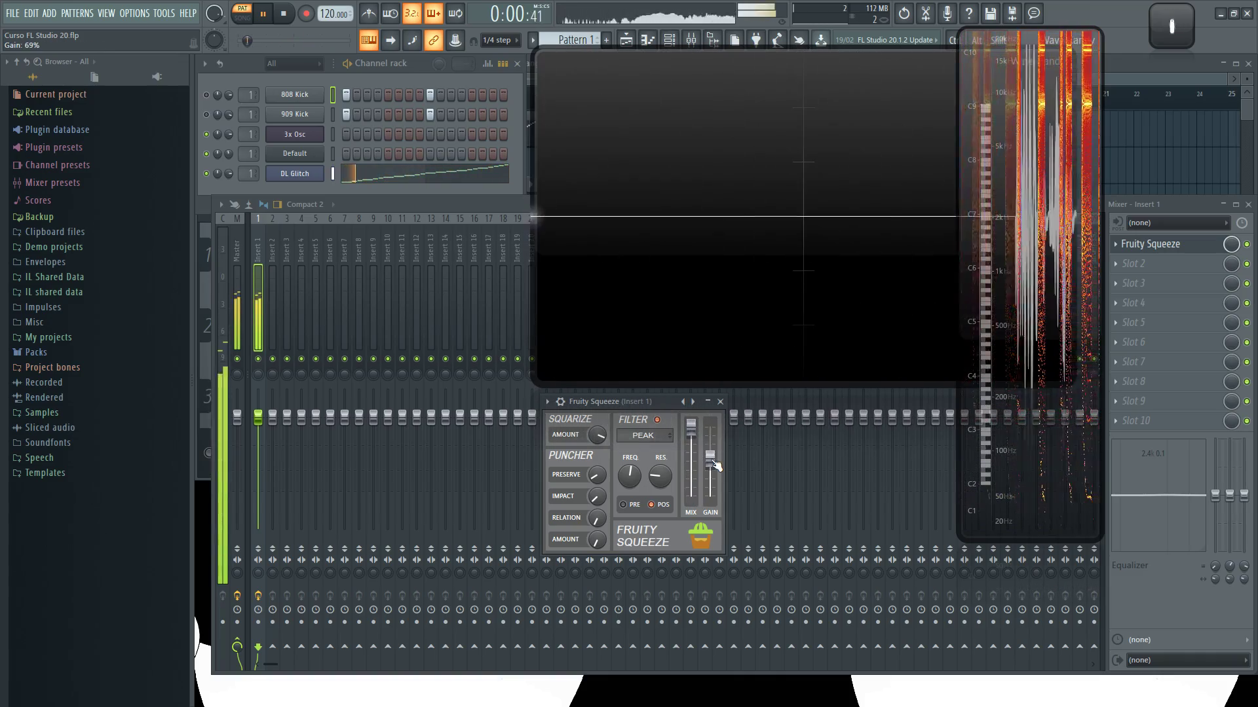
# Lower the Squarize amount to 17.7 steps during playback and stop the pattern
pyautogui.moveTo(607, 437)
pyautogui.mouseDown()
pyautogui.moveTo(606, 419)
pyautogui.moveTo(600, 433)
pyautogui.mouseUp()
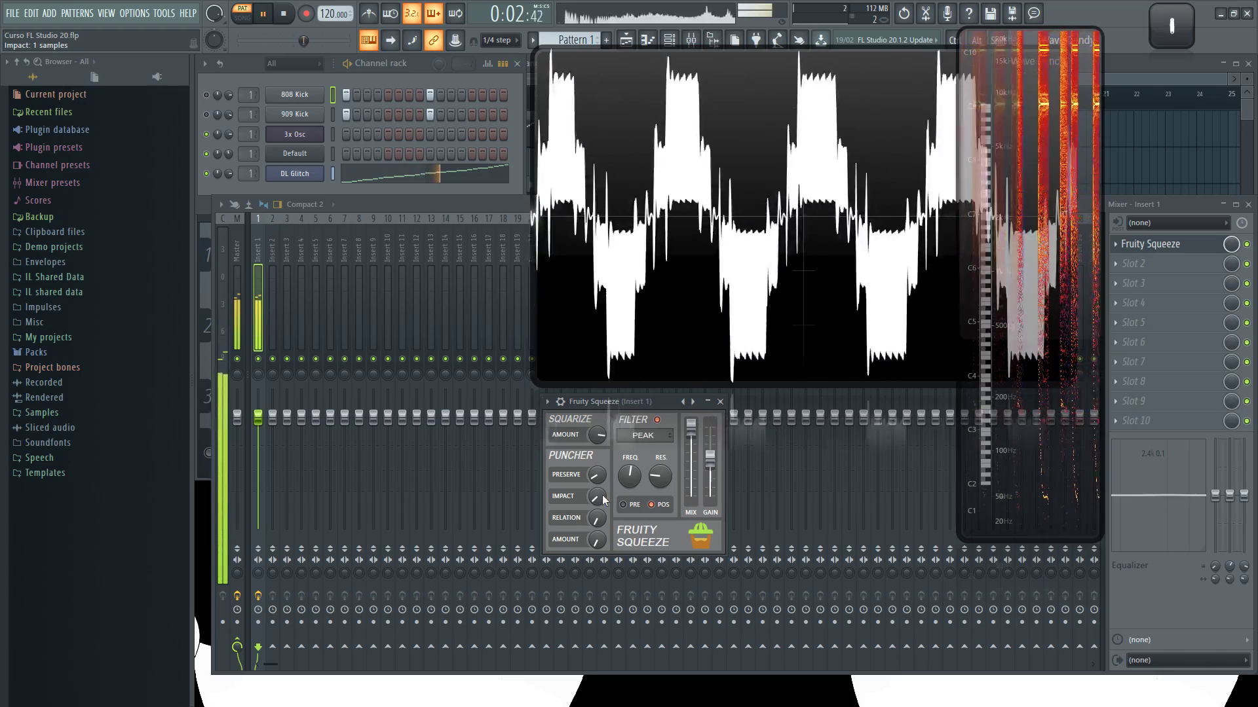
pyautogui.moveTo(600, 441); pyautogui.dragTo(603, 458)
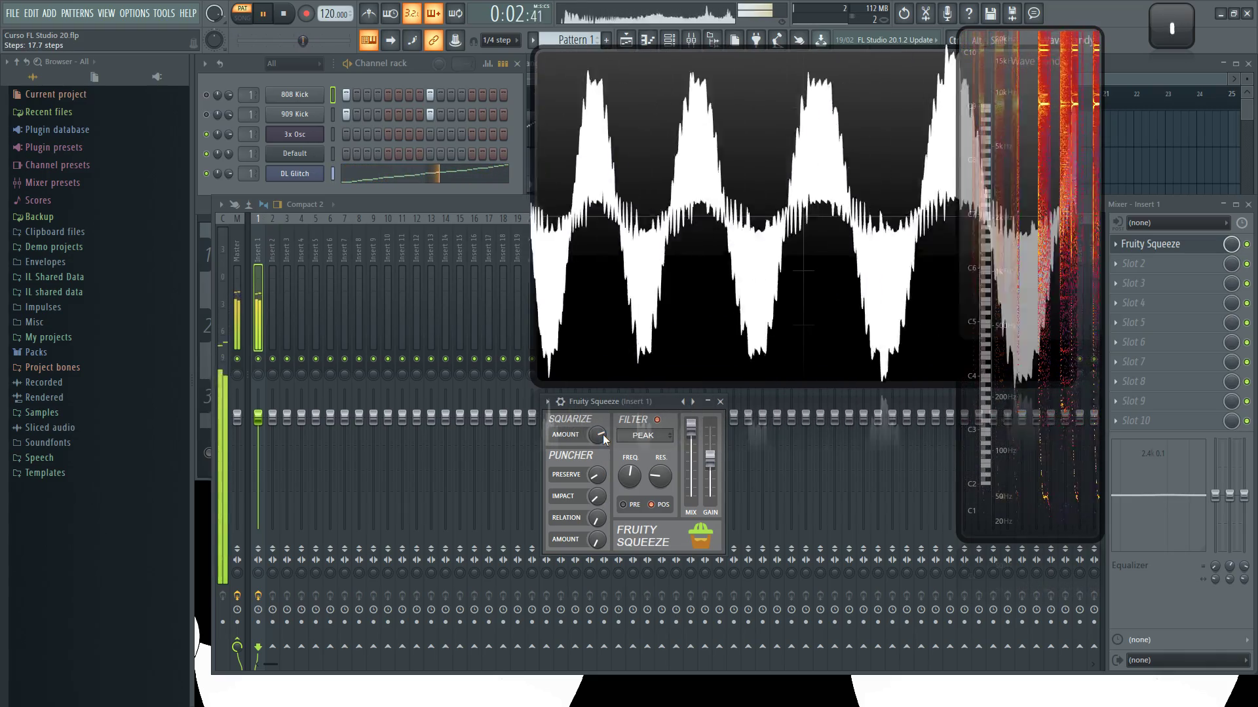
pyautogui.press('space')
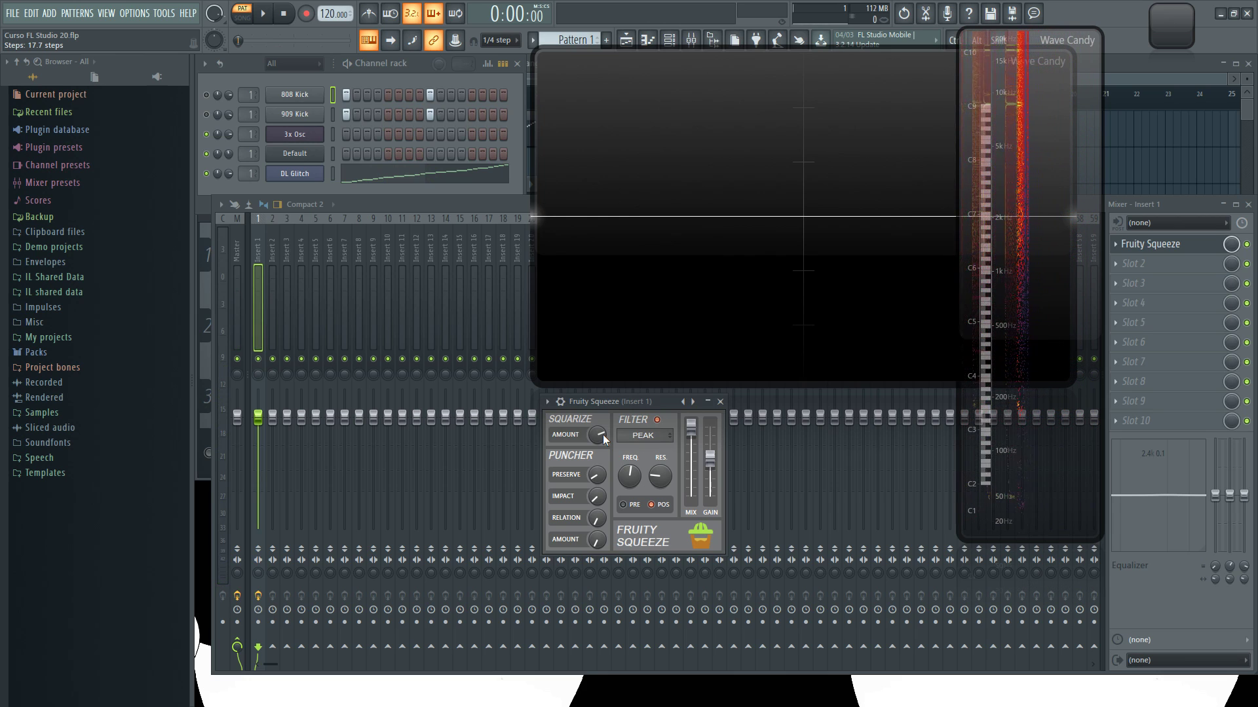